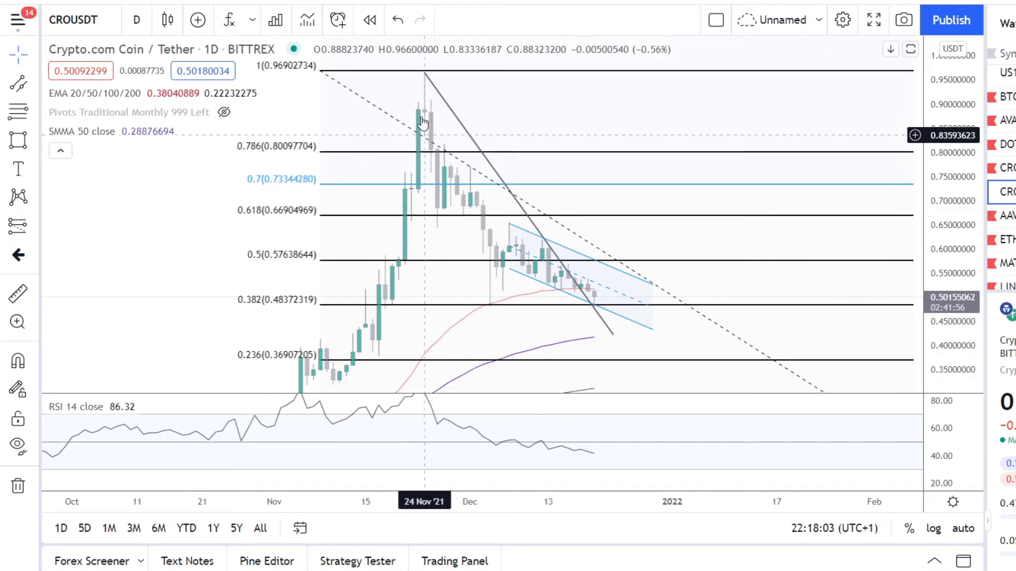
- Examine the CROUSDT daily decline from the November peak to the 0.382 Fibonacci level and the descending channel
scroll(585, 333, up, 1)
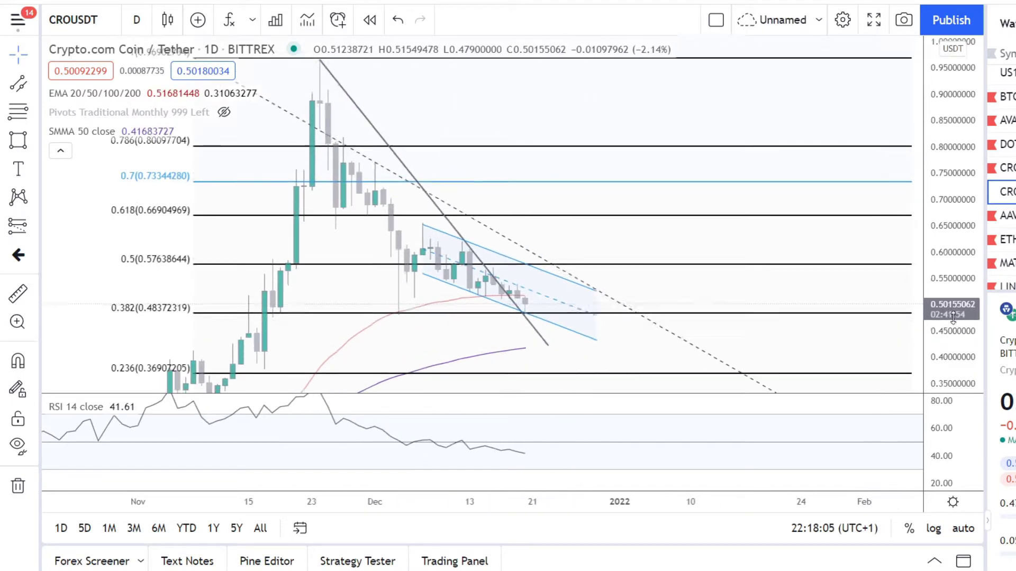
drag(664, 244, 770, 215)
drag(365, 117, 363, 161)
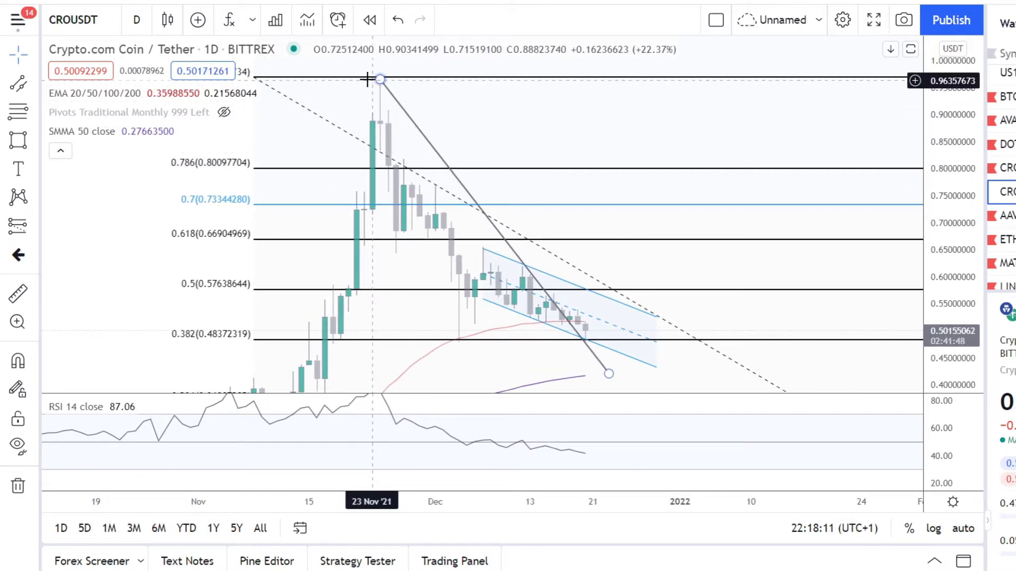
drag(99, 212, 87, 190)
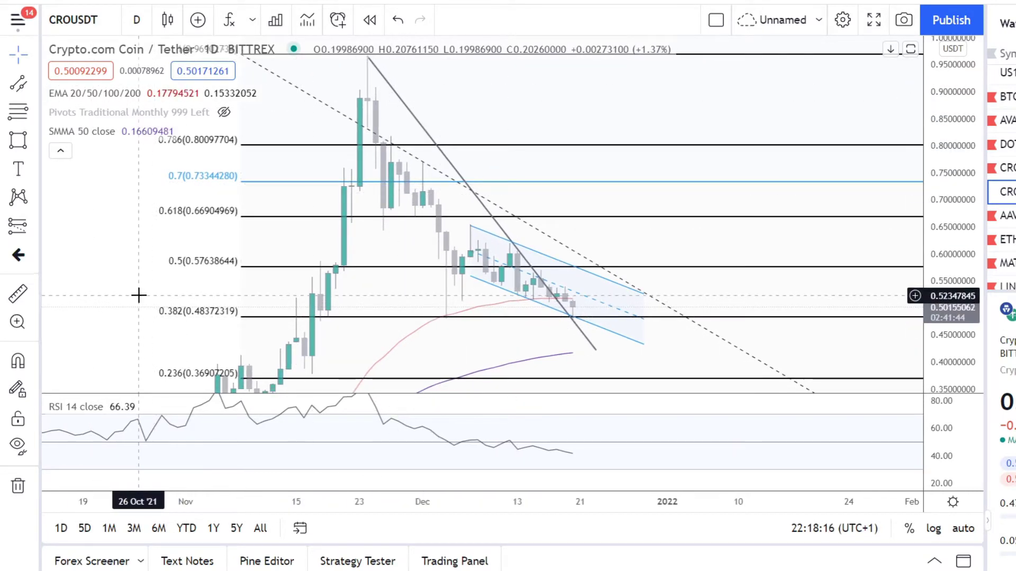
drag(136, 274, 116, 227)
scroll(385, 281, up, 1)
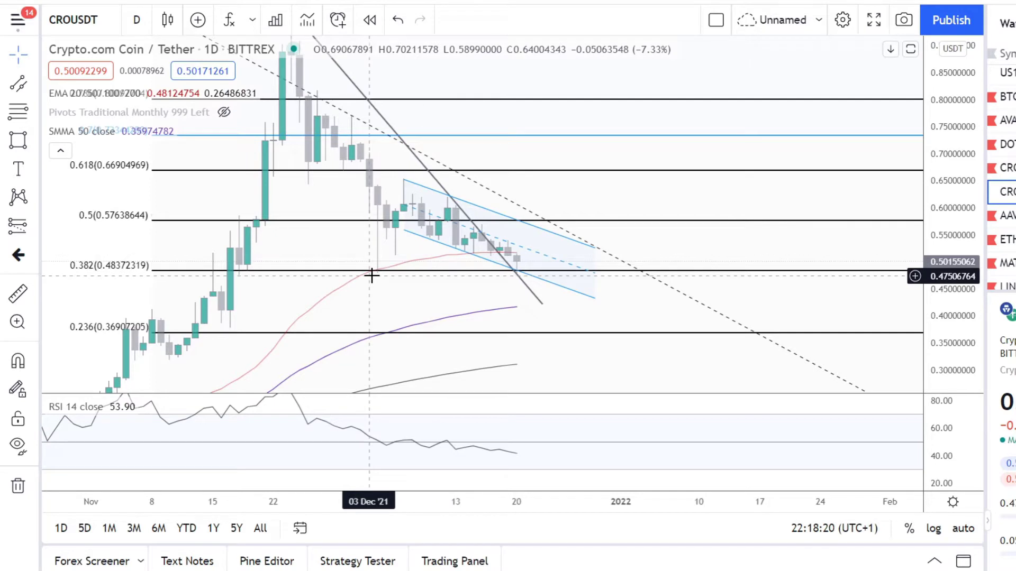
- Measure the price bounce upward from the early-December low near the 0.382 Fibonacci level
scroll(372, 276, up, 2)
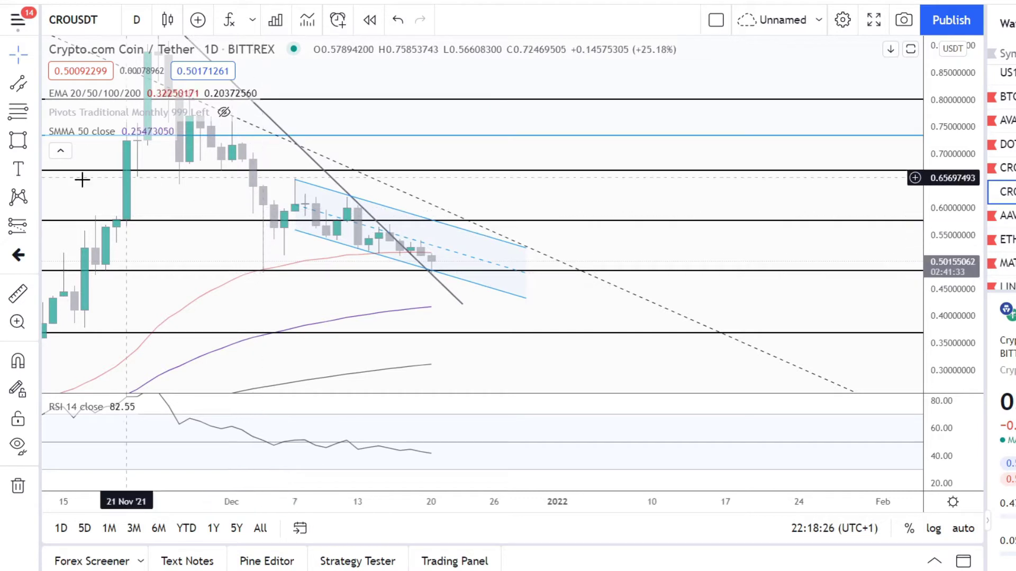
click(264, 270)
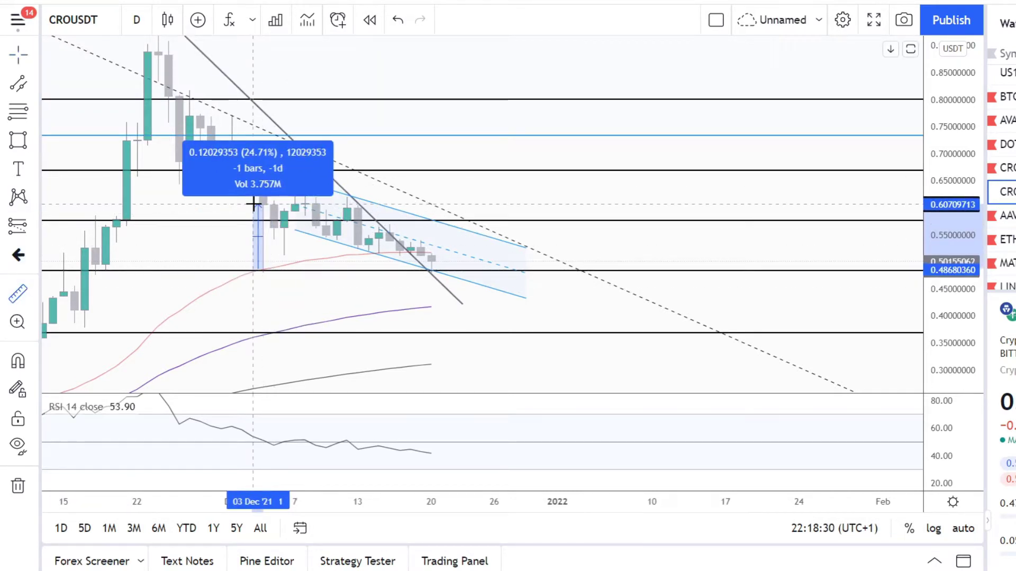
click(254, 204)
- Inspect the recent daily candles inside the descending channel and switch the chart to the 4-hour interval
drag(321, 297, 451, 312)
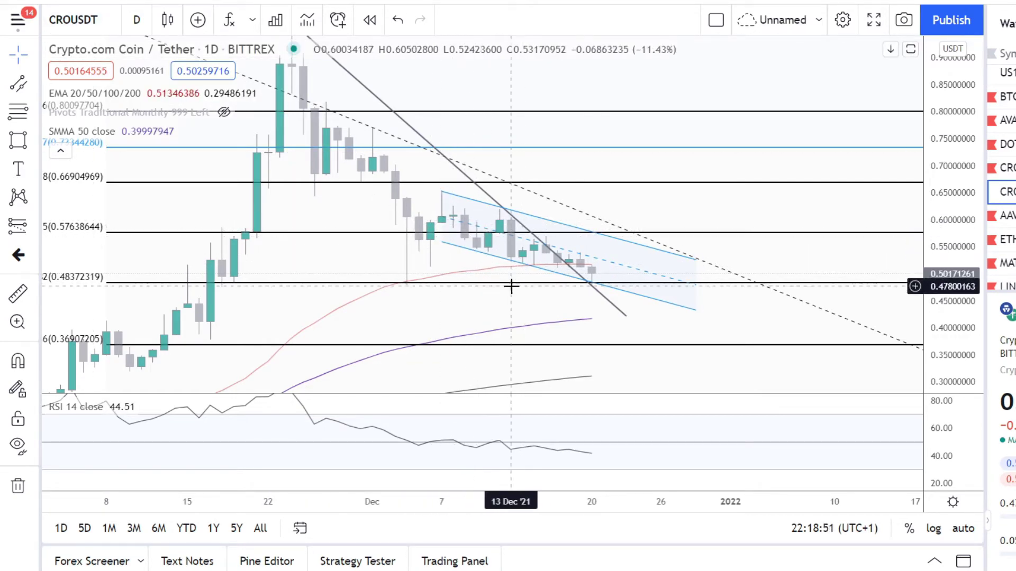
scroll(535, 276, up, 2)
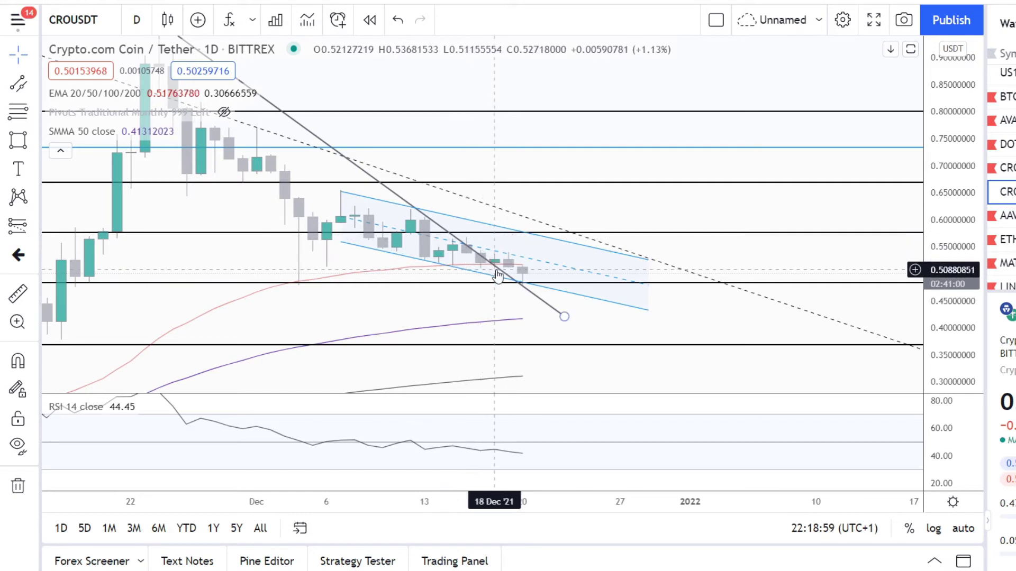
drag(961, 338, 958, 241)
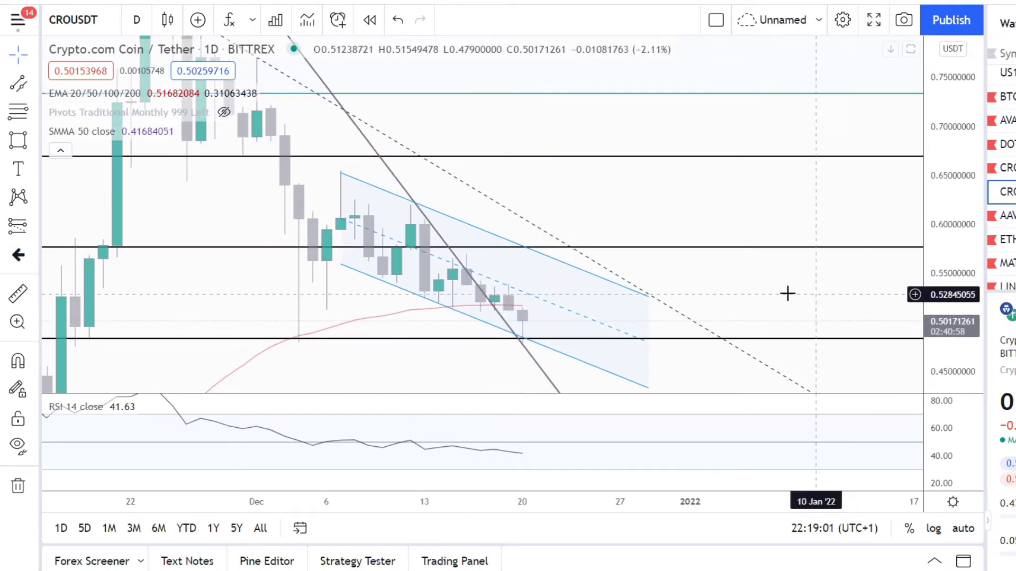
drag(794, 260, 837, 230)
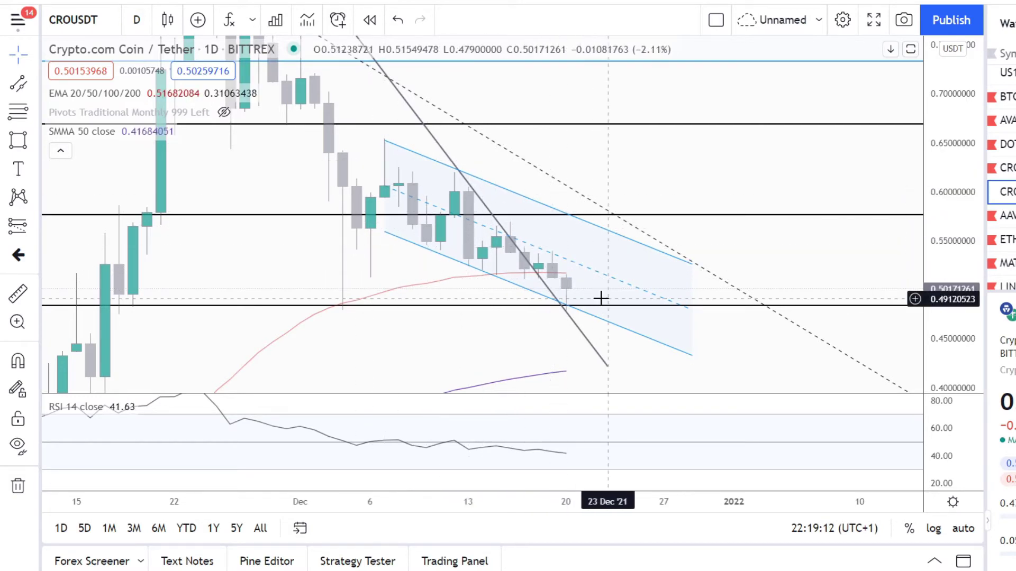
click(135, 21)
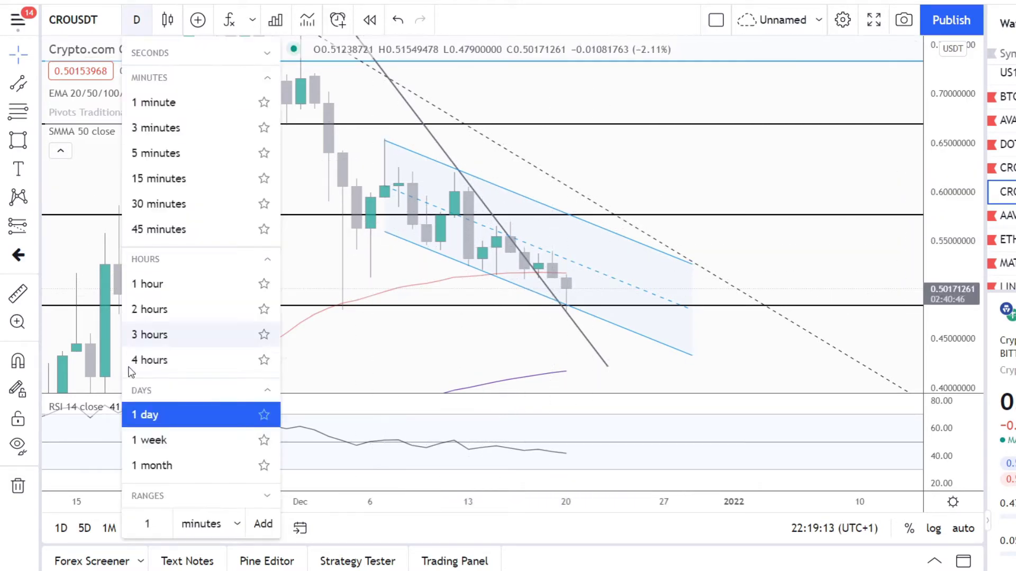
click(168, 361)
- Examine the latest 4-hour candles where the channel's lower boundary meets the 0.382 Fibonacci level
scroll(491, 316, down, 3)
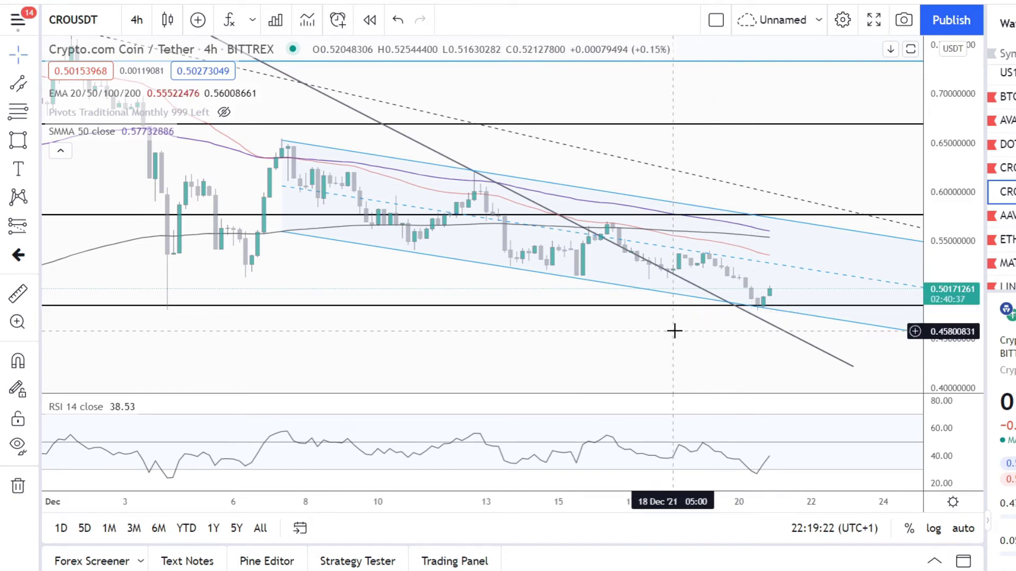
drag(953, 338, 952, 294)
drag(653, 315, 638, 290)
scroll(642, 312, up, 2)
scroll(650, 326, up, 2)
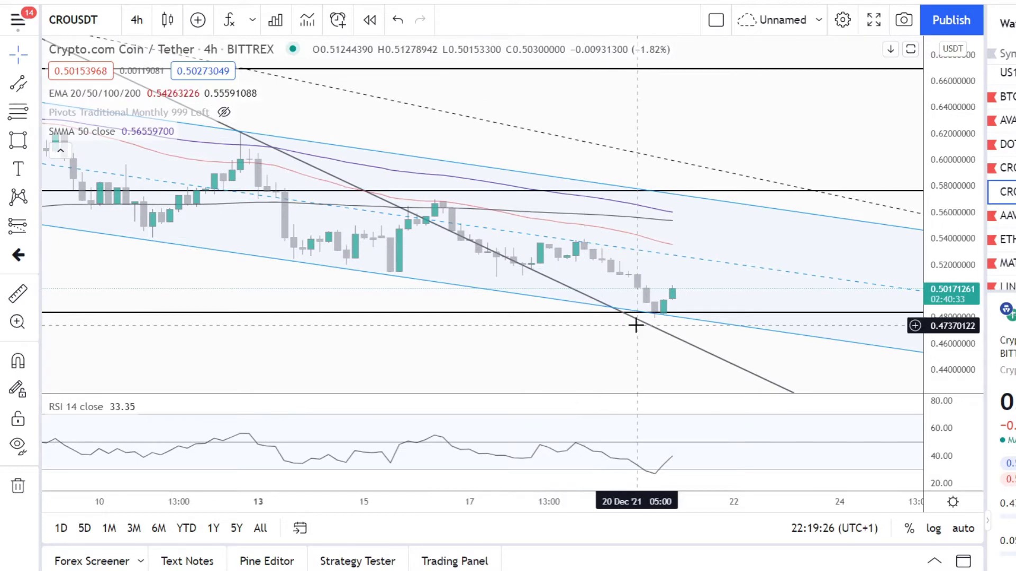
drag(944, 353, 940, 259)
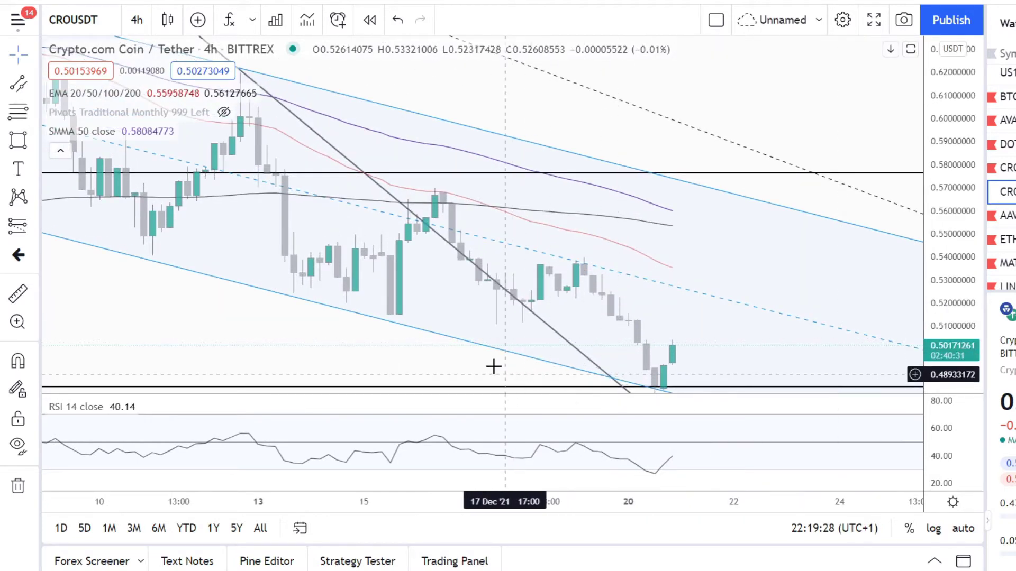
drag(479, 313, 432, 201)
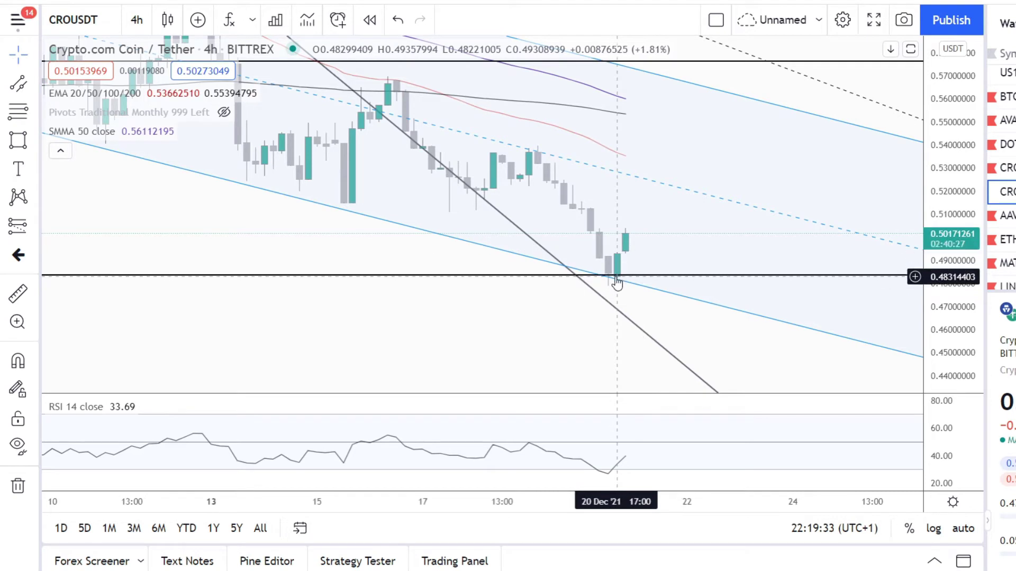
scroll(617, 283, up, 1)
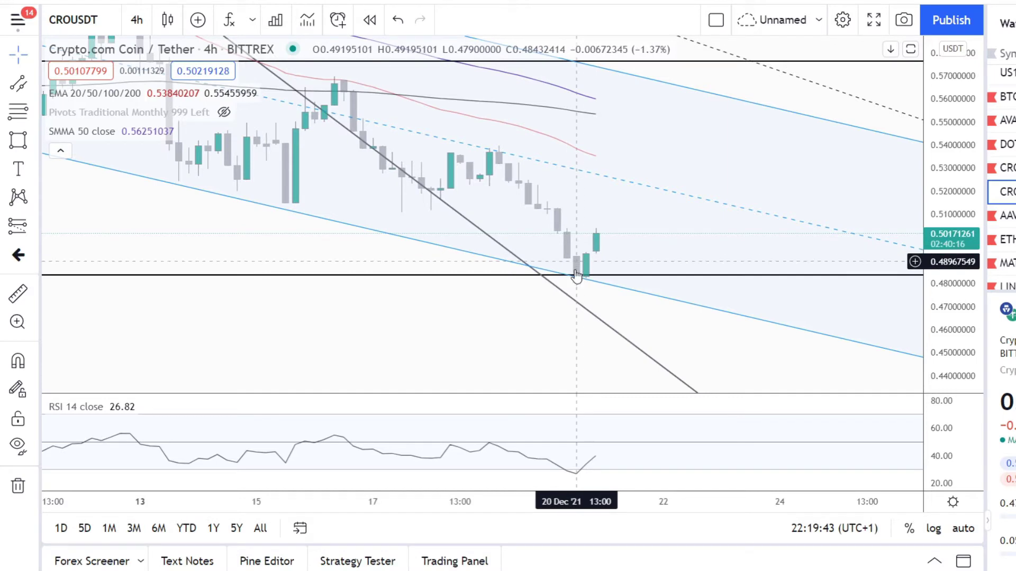
- Compare the earlier November and December price reactions at the 0.382 Fibonacci level with the latest touch
scroll(592, 347, down, 5)
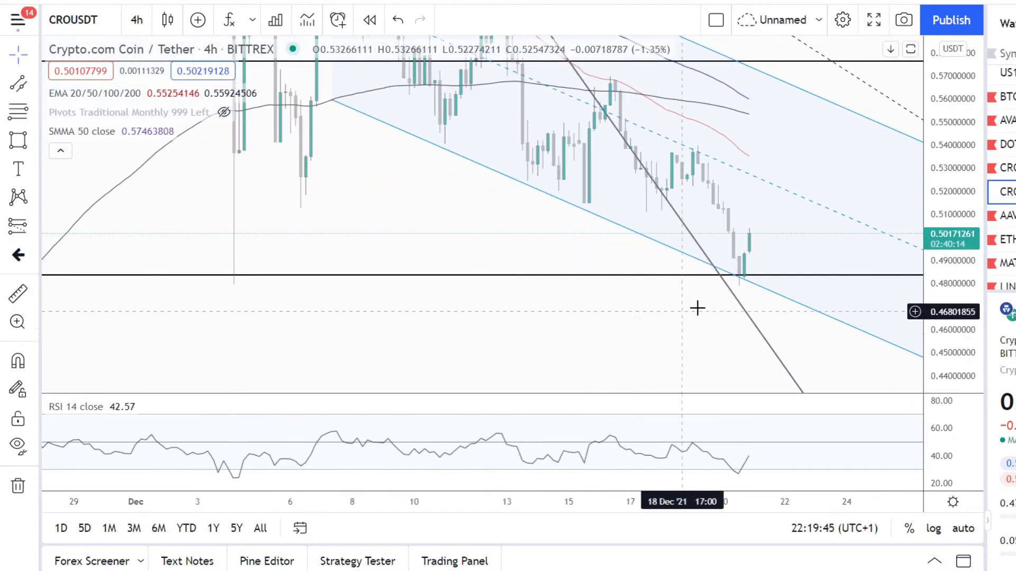
scroll(791, 290, down, 5)
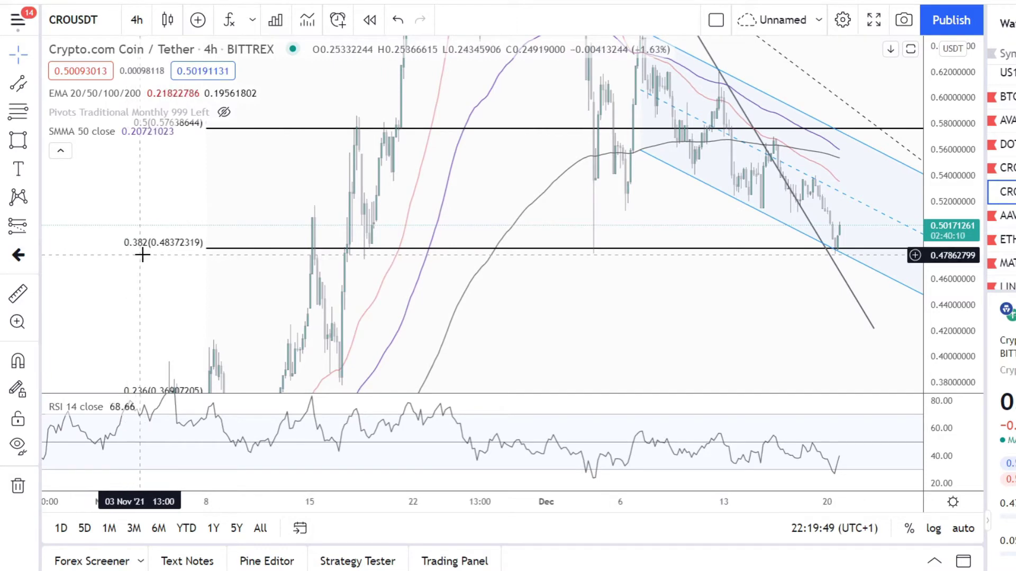
drag(939, 170, 918, 297)
drag(750, 282, 657, 311)
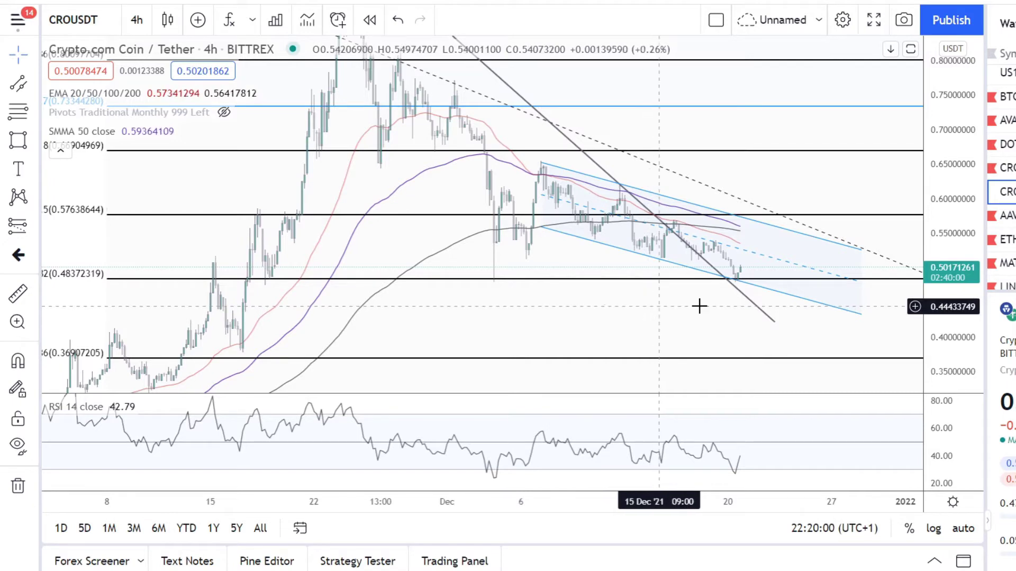
scroll(499, 292, up, 1)
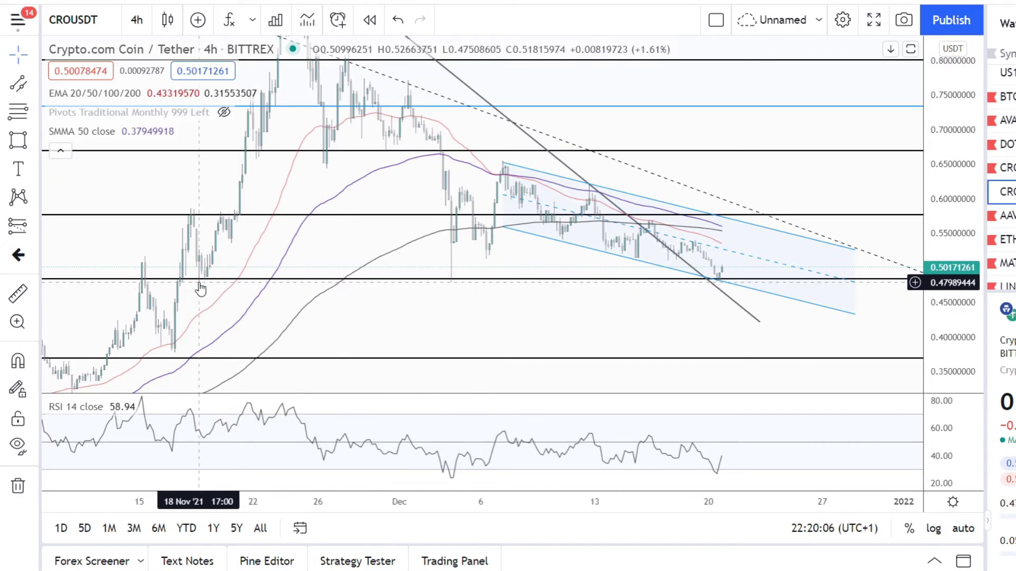
scroll(199, 289, down, 1)
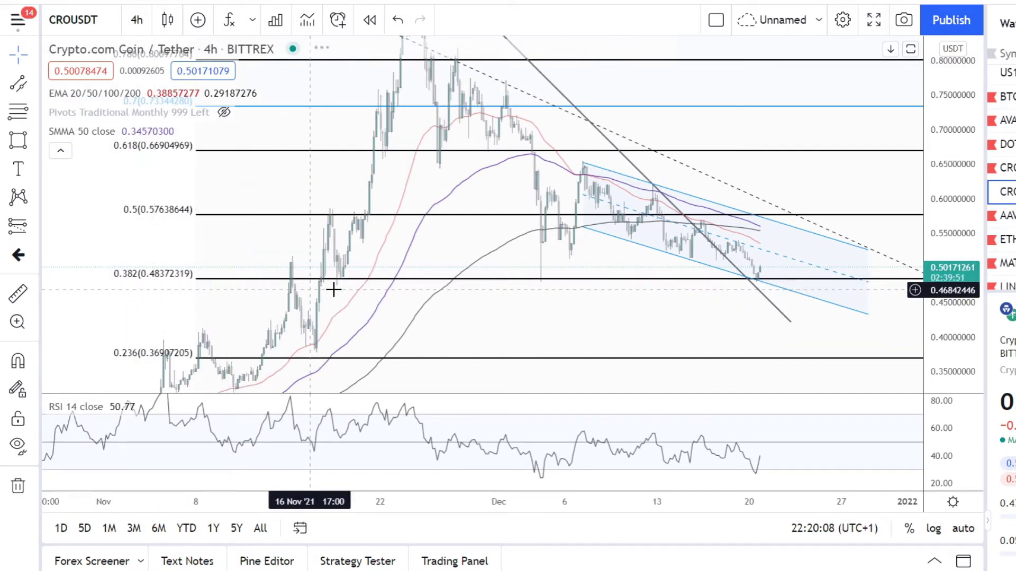
scroll(549, 303, up, 2)
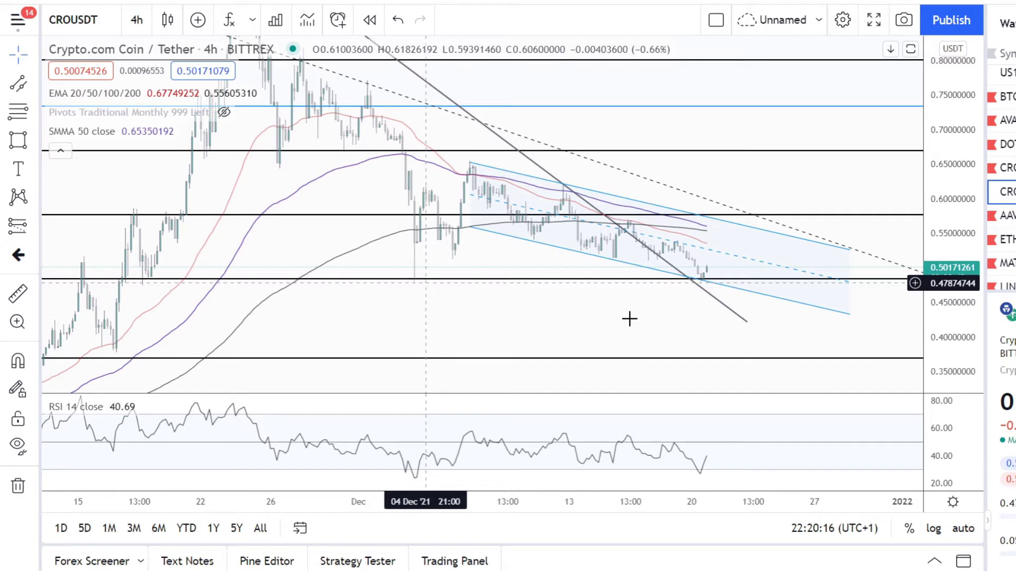
scroll(748, 313, up, 2)
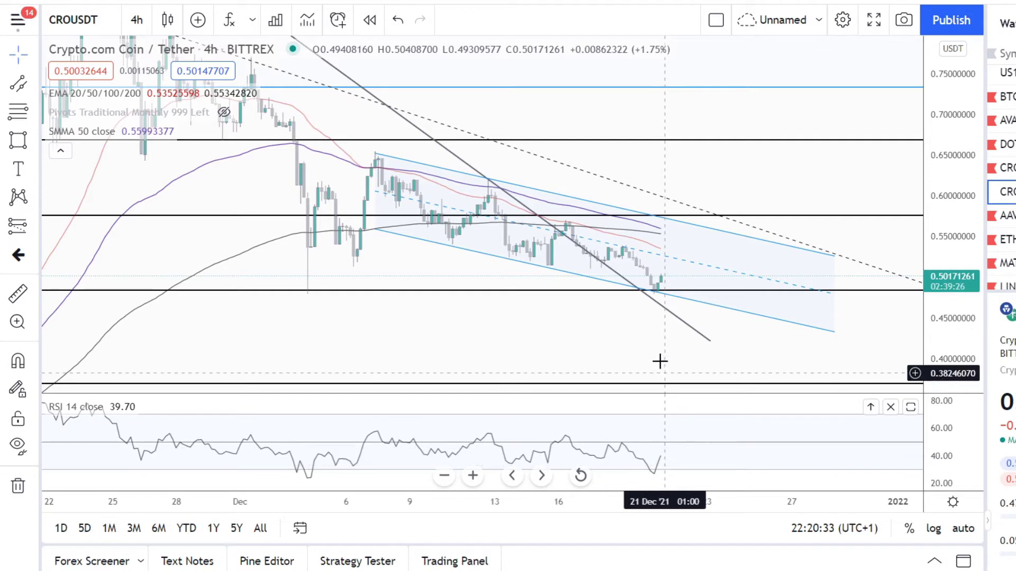
- Review the 4-hour price drop from the November peak against the moving averages and upper Fibonacci levels
drag(968, 343, 877, 271)
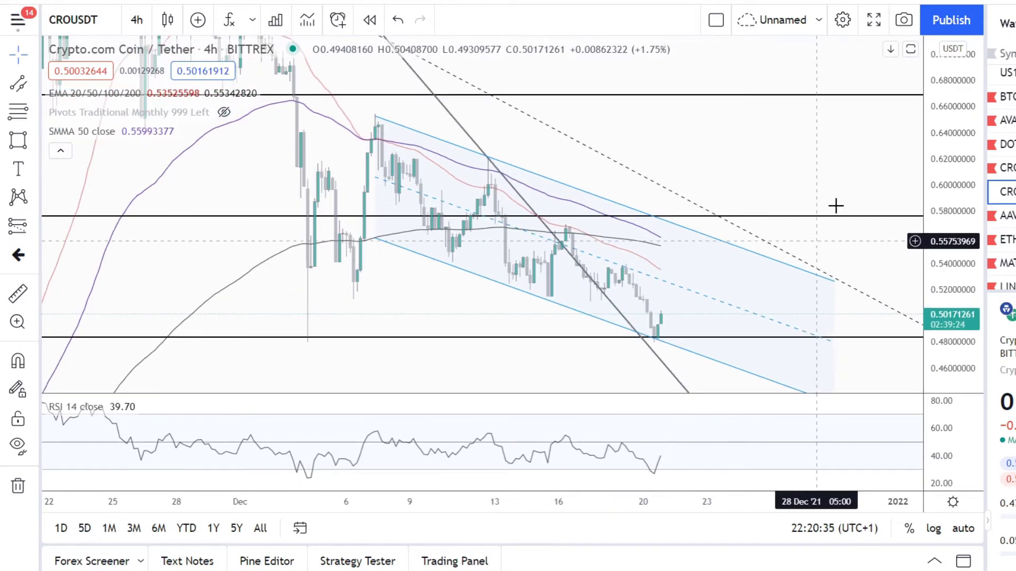
drag(824, 228, 840, 211)
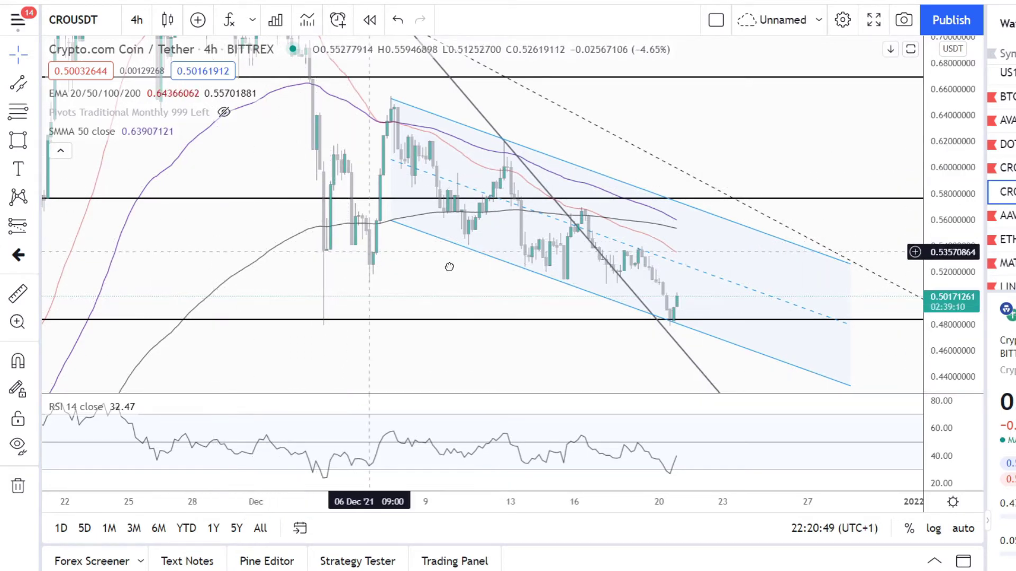
drag(363, 252, 461, 268)
drag(350, 286, 452, 361)
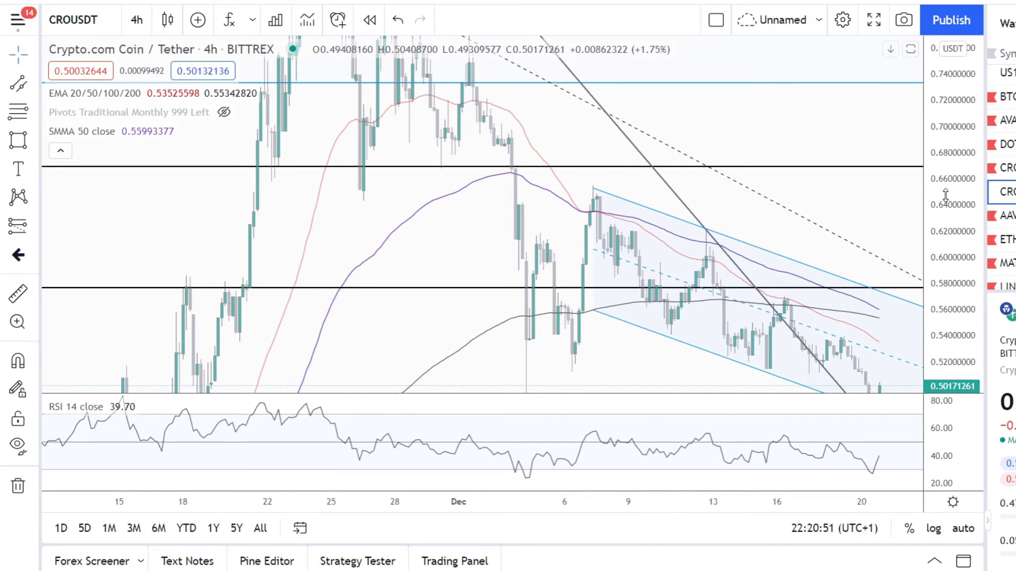
drag(948, 199, 936, 320)
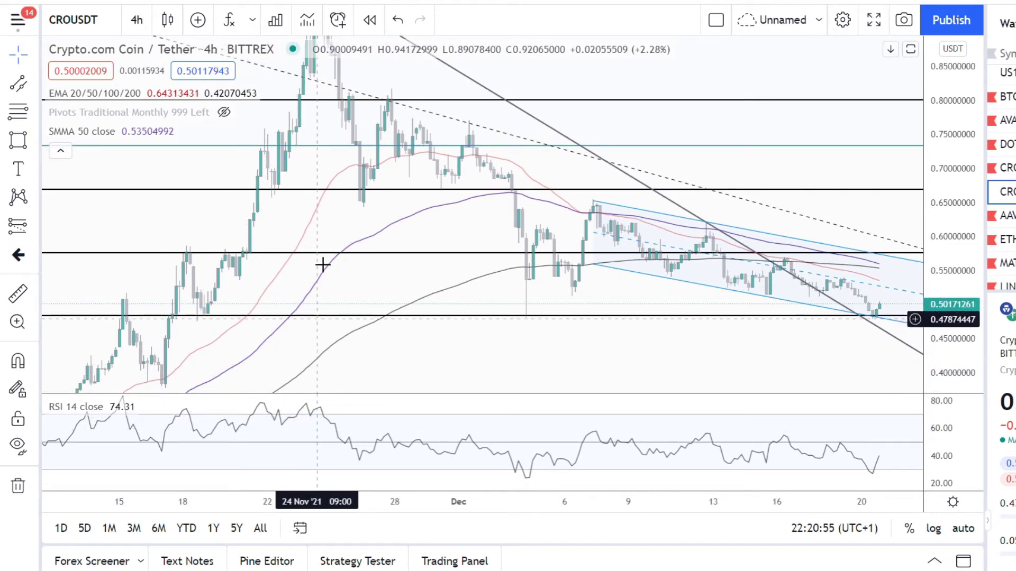
drag(329, 245, 328, 325)
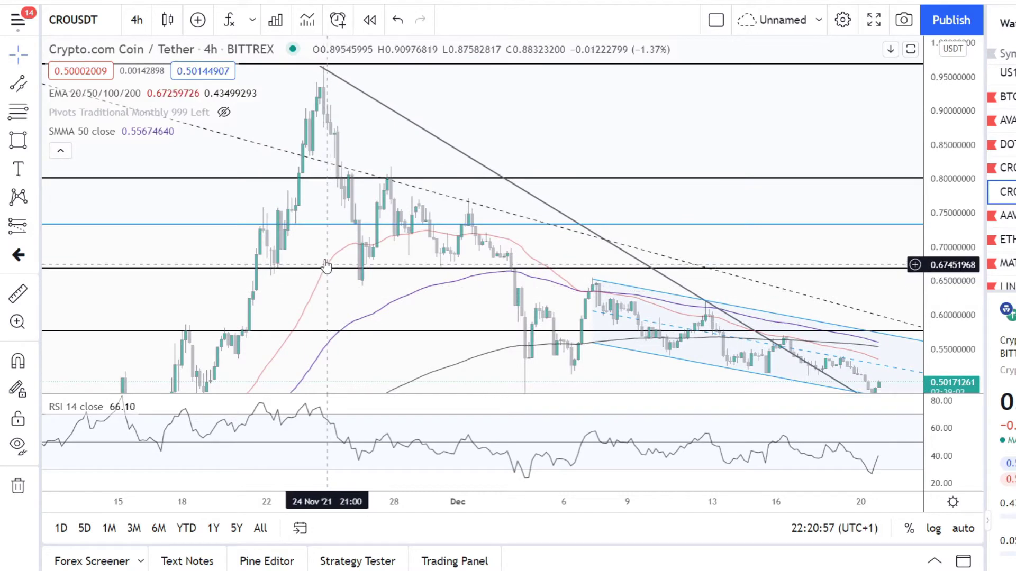
- Examine the most recent 4-hour candles between the descending channel's lower boundary and its dashed midline
drag(478, 259, 549, 138)
drag(605, 310, 365, 292)
scroll(592, 324, up, 2)
drag(968, 329, 968, 239)
scroll(632, 355, up, 1)
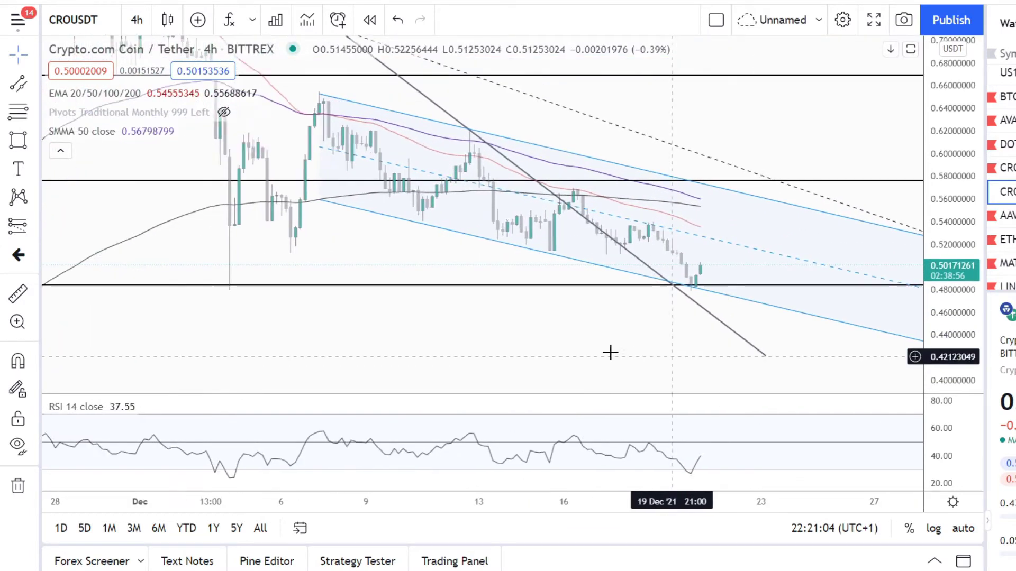
scroll(632, 356, up, 2)
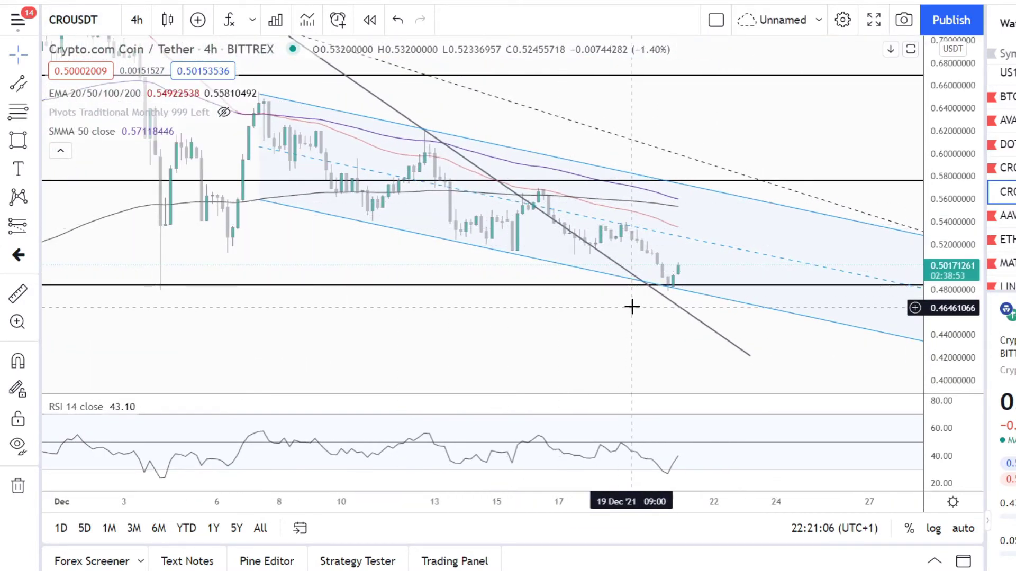
scroll(630, 307, up, 2)
scroll(480, 256, down, 4)
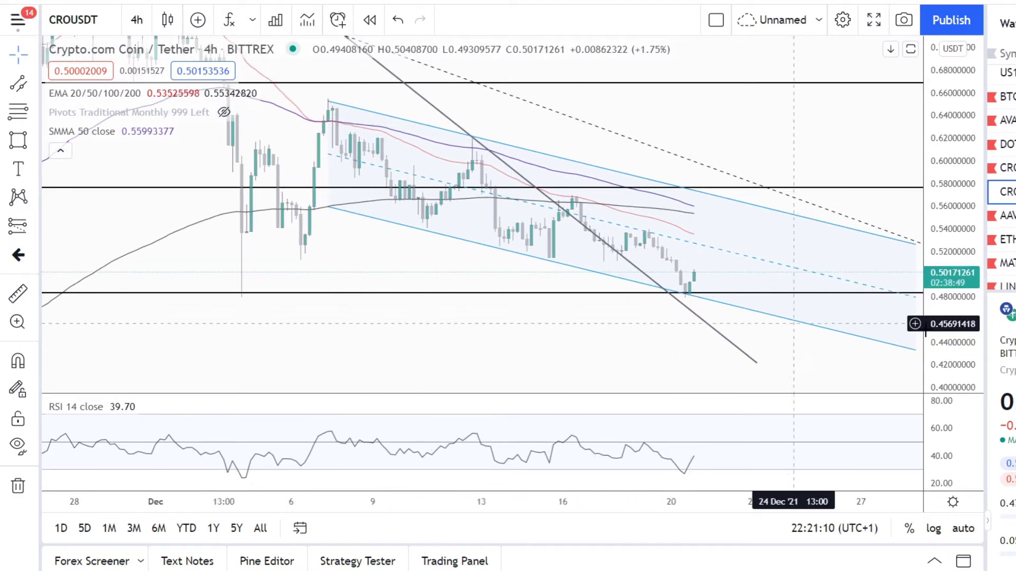
drag(952, 332, 952, 315)
drag(551, 349, 494, 356)
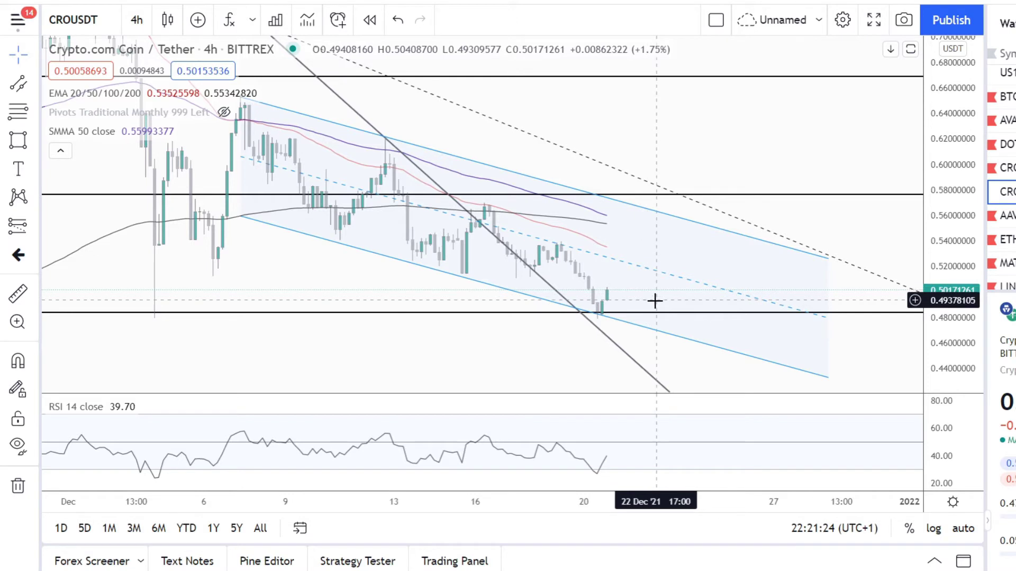
- Draw an arrow-tipped path from the latest candle down to about 0.485 on 22 December and back up to about 0.51
click(606, 319)
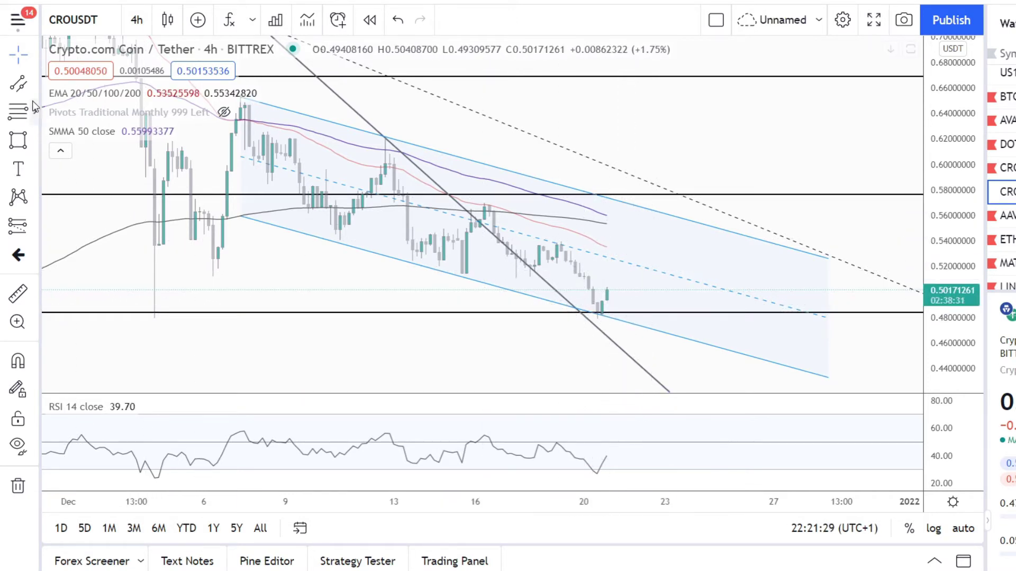
click(34, 86)
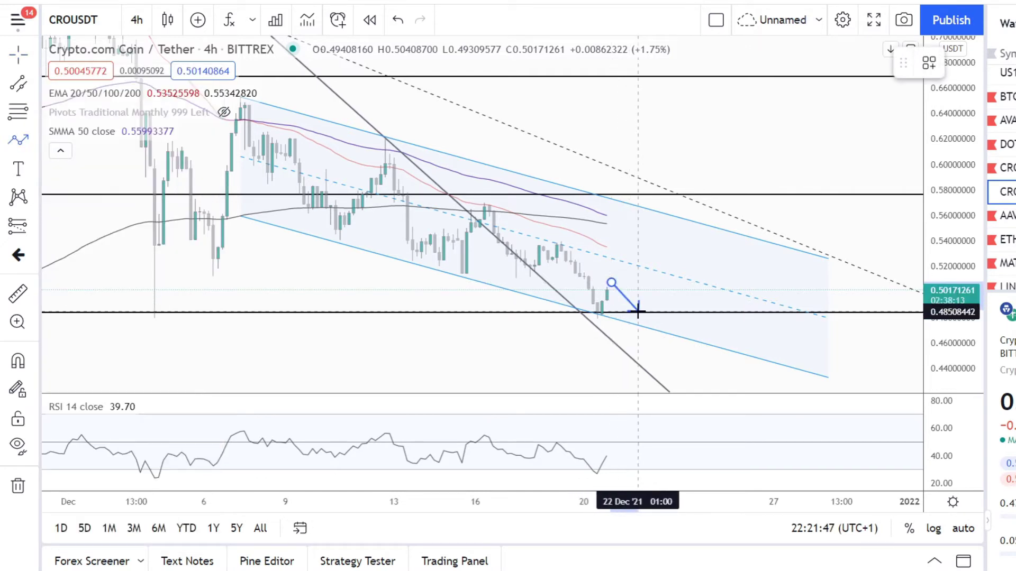
double_click(652, 280)
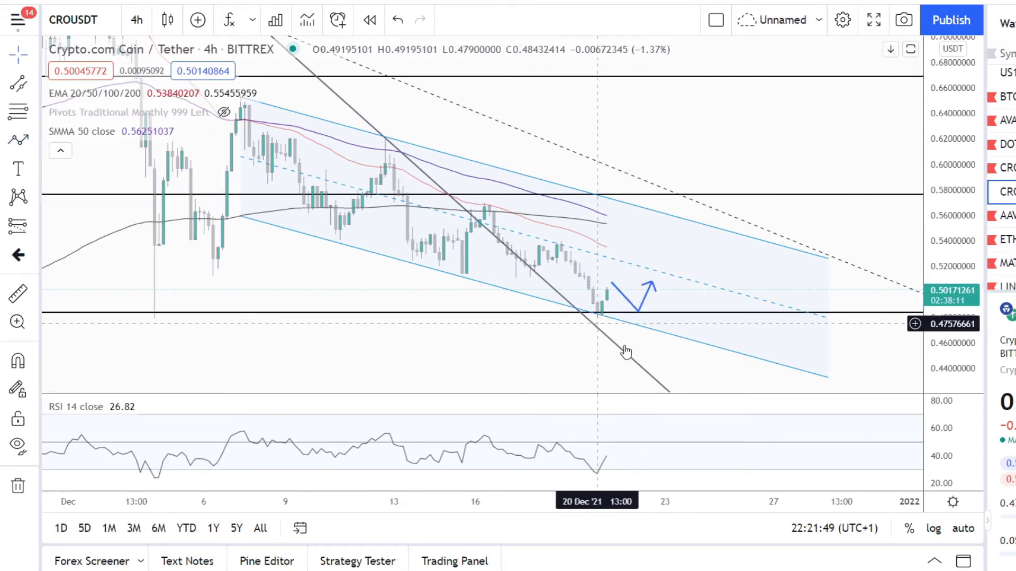
- Examine the sketched price path against the descending channel's lower boundary and the early-December low at the 0.382 Fibonacci level
scroll(639, 318, up, 1)
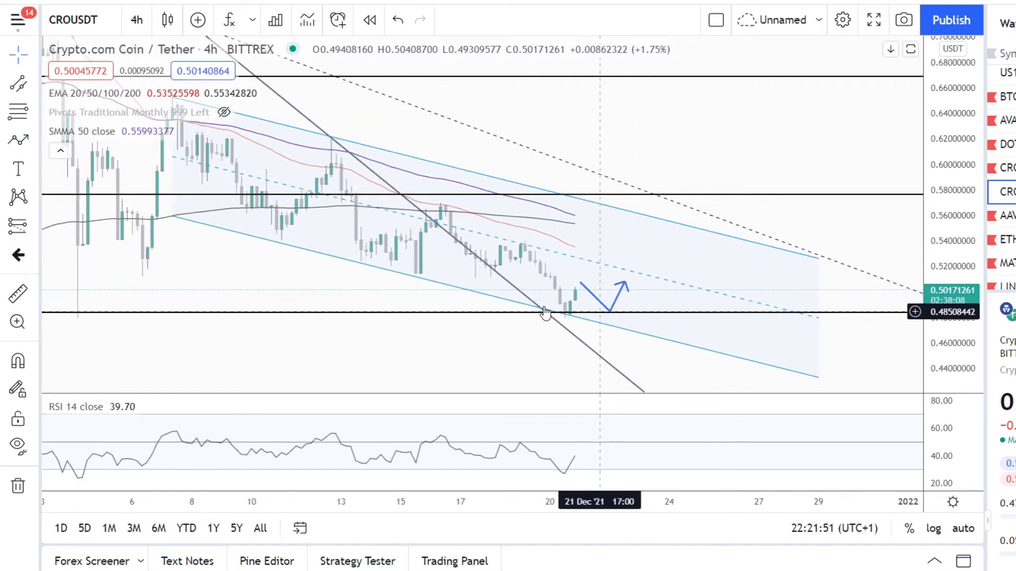
scroll(609, 319, down, 1)
click(615, 320)
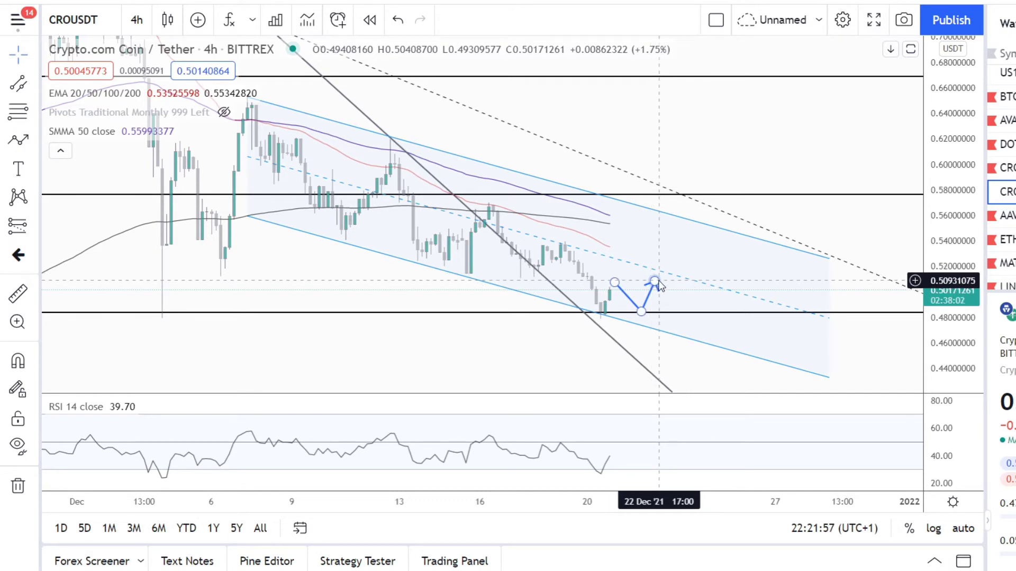
scroll(434, 339, down, 1)
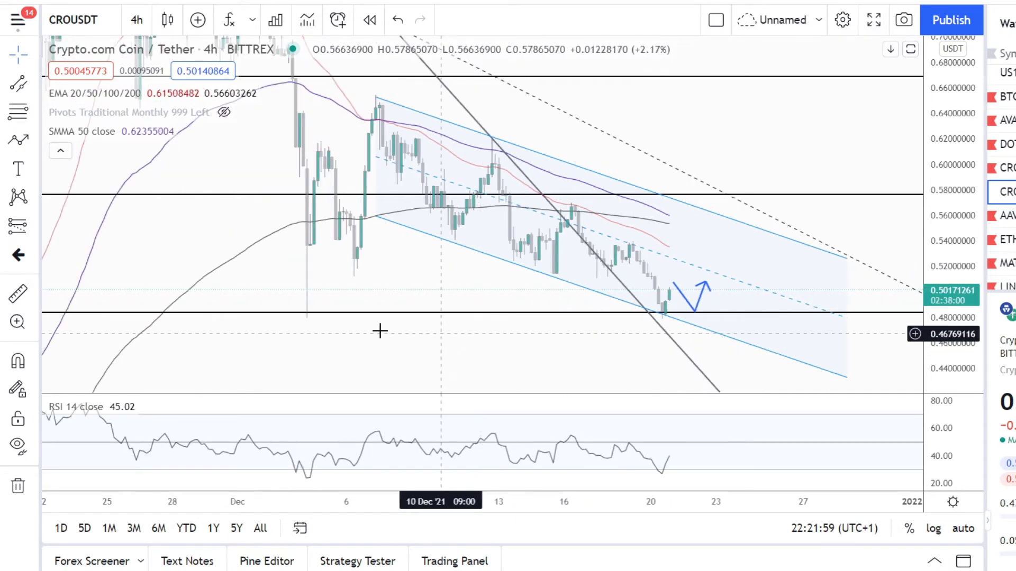
scroll(548, 320, down, 2)
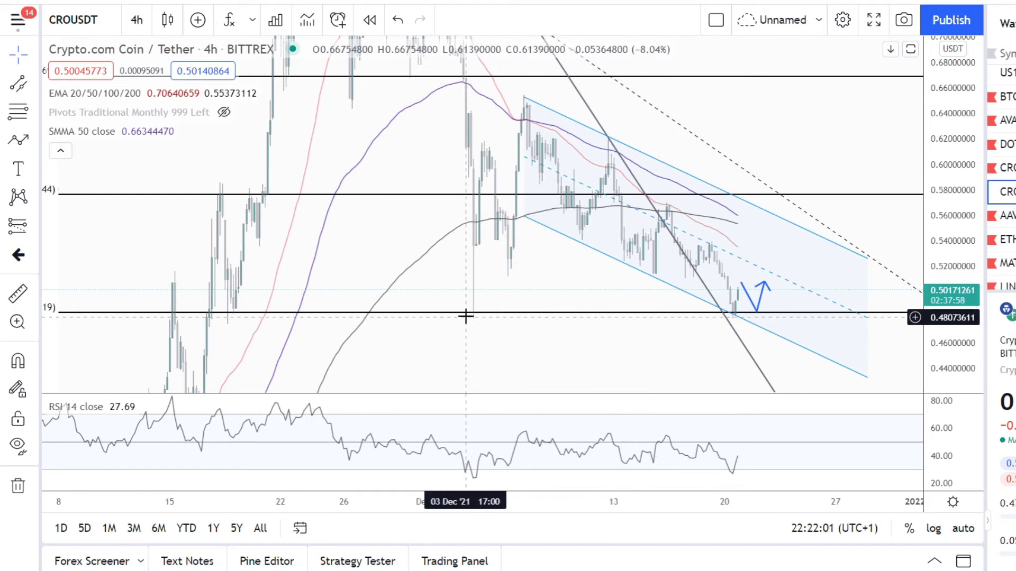
scroll(630, 320, down, 1)
scroll(630, 320, up, 3)
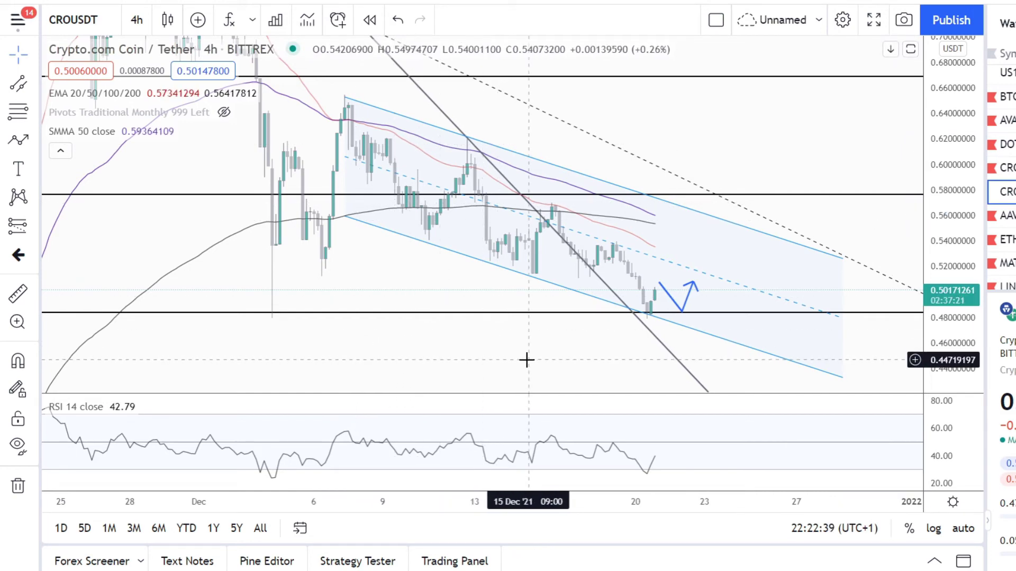
scroll(662, 365, down, 2)
scroll(650, 367, up, 2)
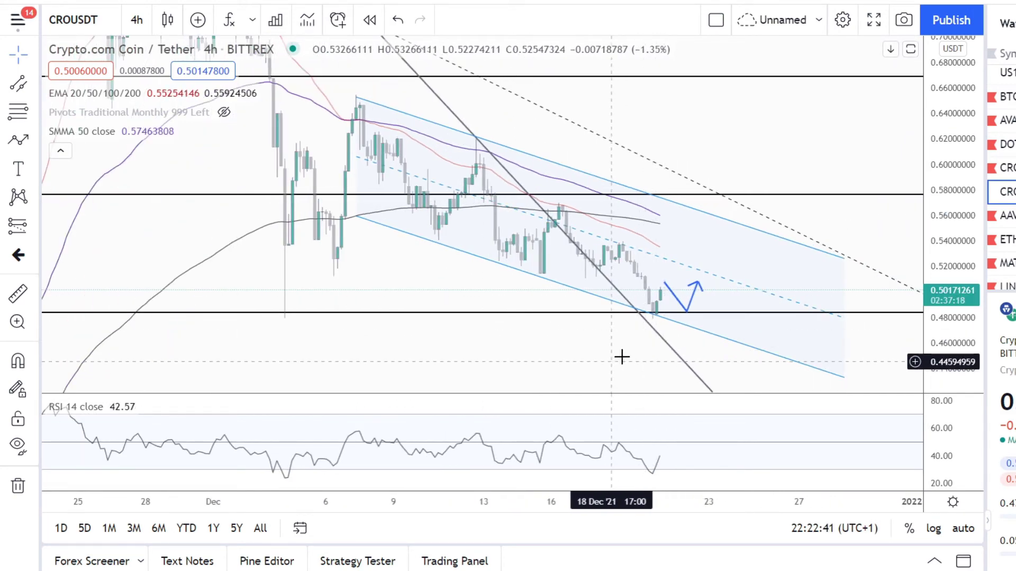
- Trace the 0.382 Fibonacci level back to mid-November on the 4-hour chart and compare its touches with the latest candles
scroll(688, 347, down, 2)
scroll(596, 295, down, 2)
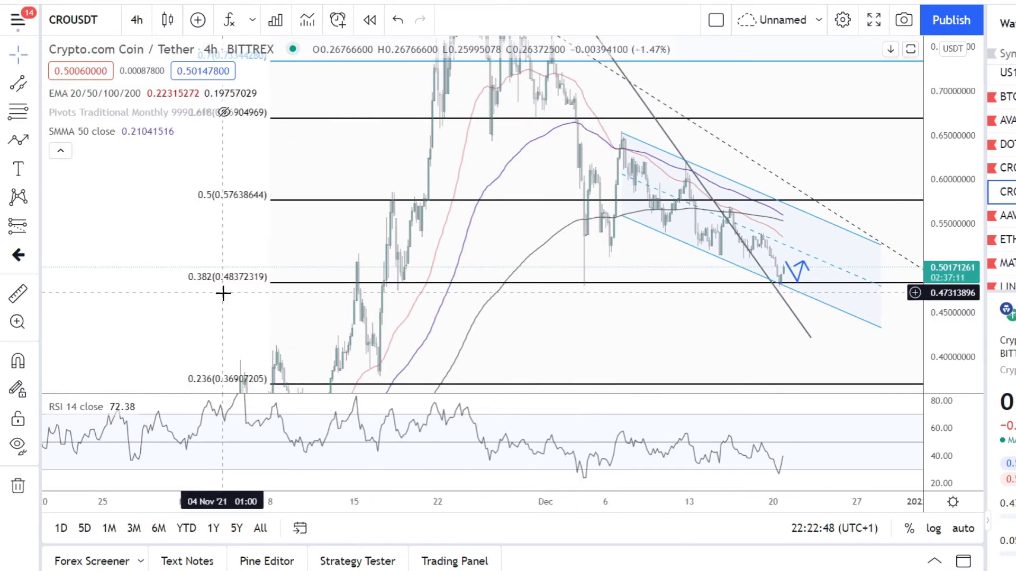
scroll(619, 318, up, 2)
scroll(735, 297, up, 2)
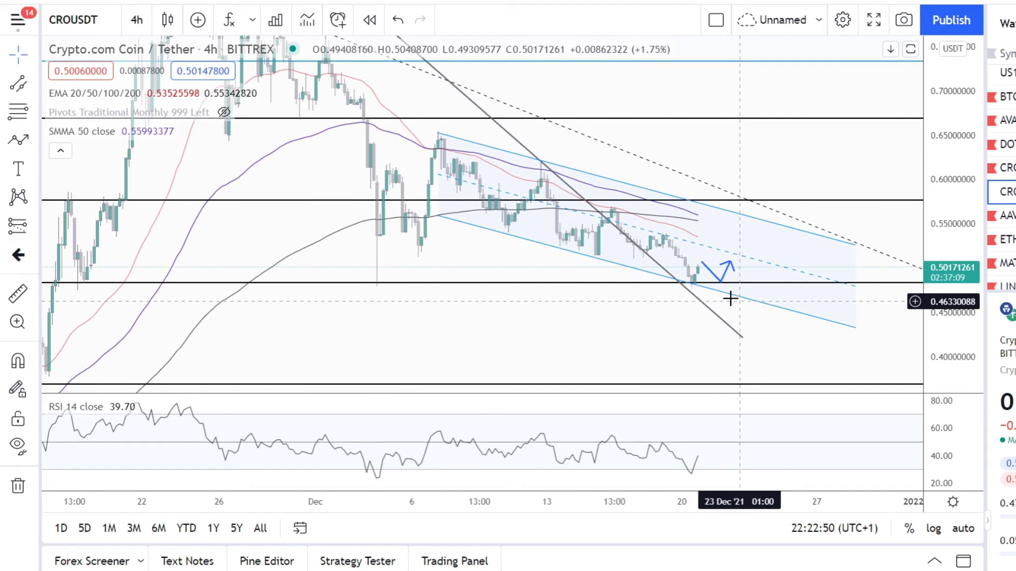
drag(951, 331, 662, 307)
scroll(626, 320, up, 2)
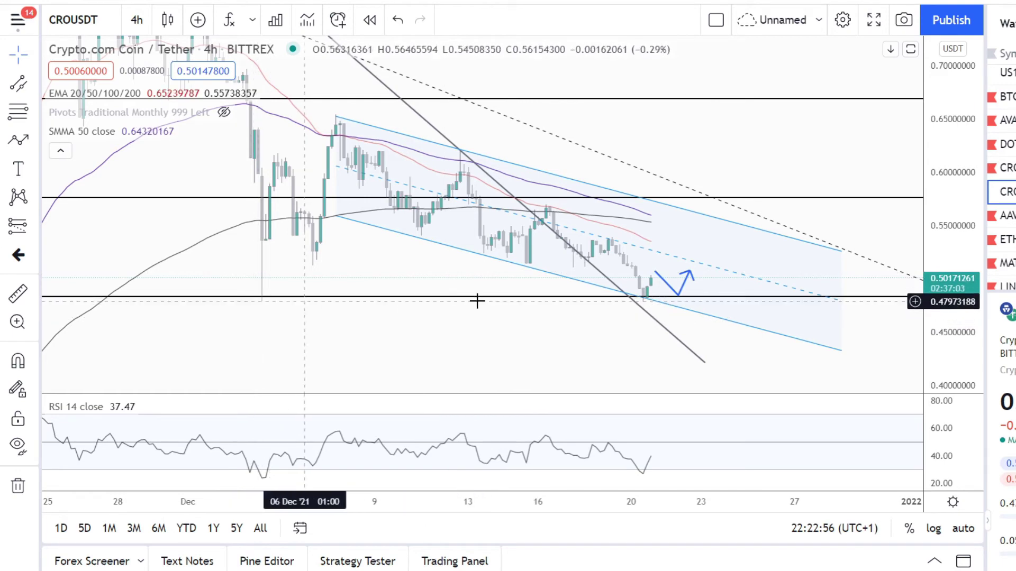
scroll(493, 309, down, 4)
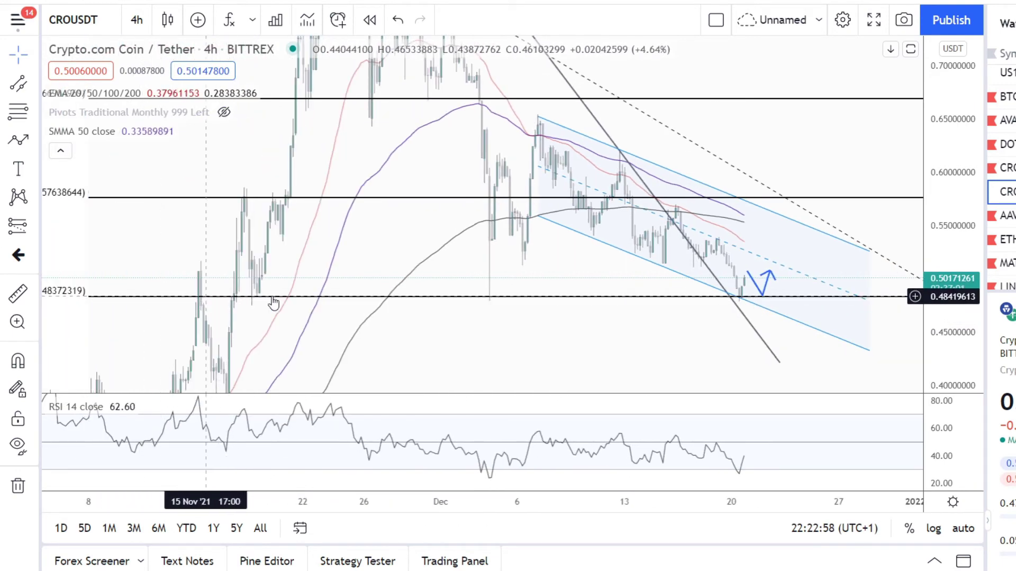
scroll(212, 290, up, 2)
scroll(741, 302, up, 2)
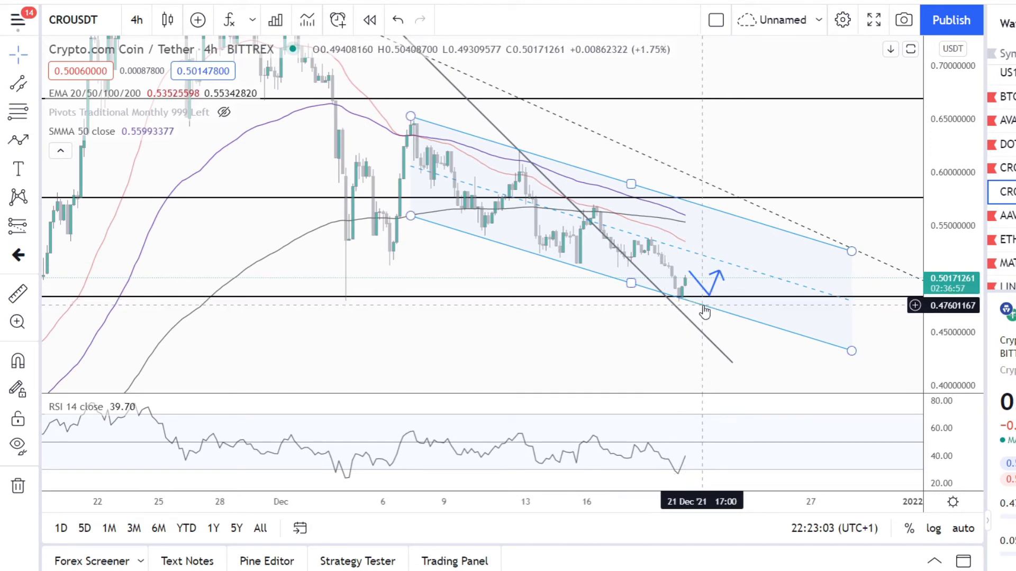
- Switch the CROUSDT chart to the weekly timeframe and review the recent candles against the full Fibonacci retracement
click(143, 22)
click(162, 439)
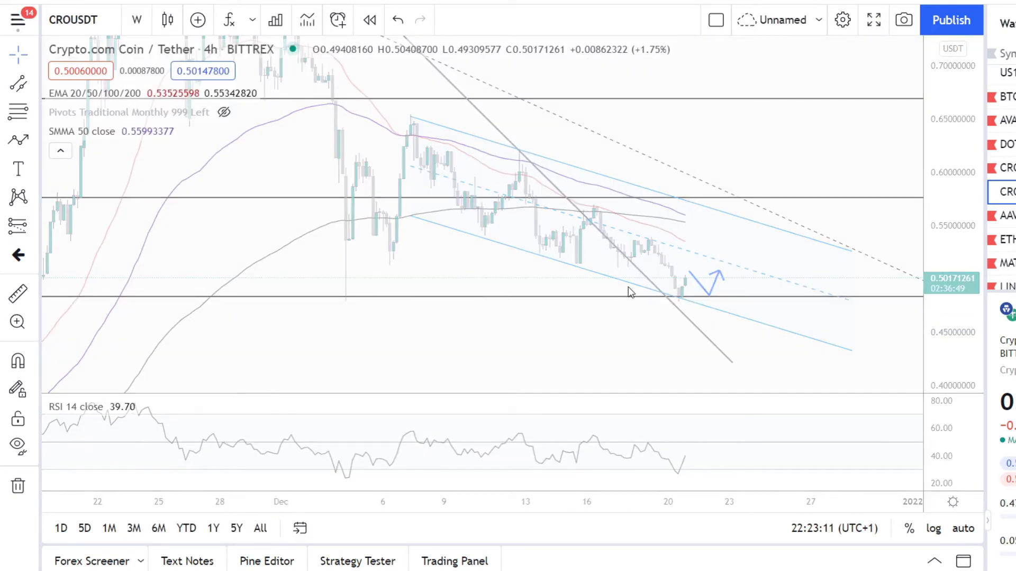
scroll(635, 298, up, 6)
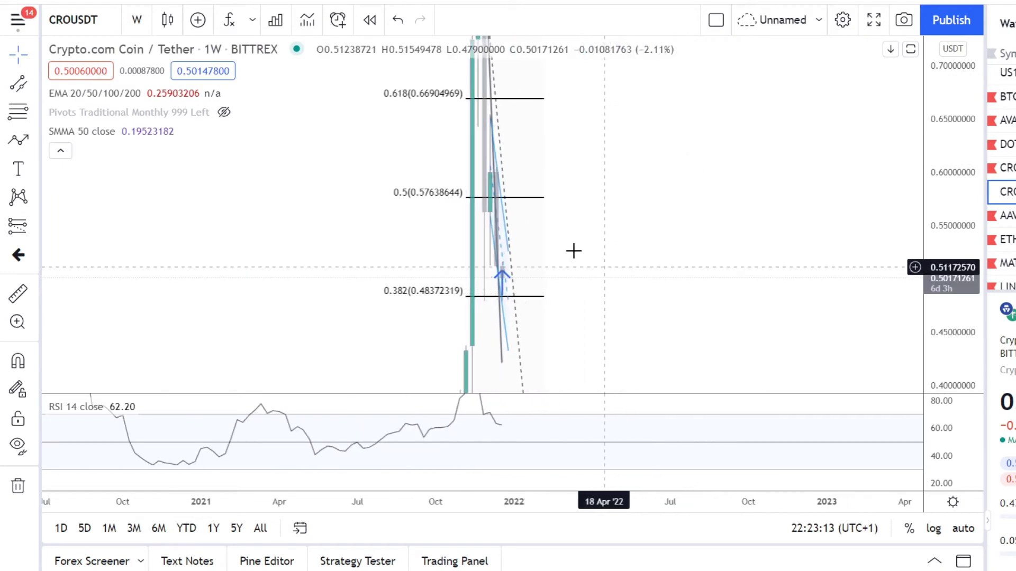
scroll(733, 240, up, 5)
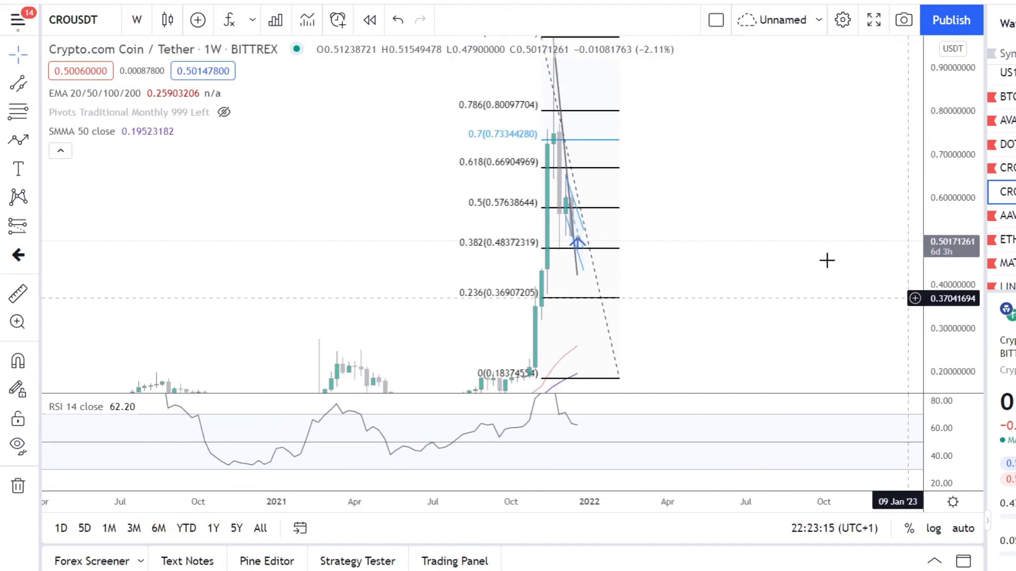
scroll(755, 217, up, 4)
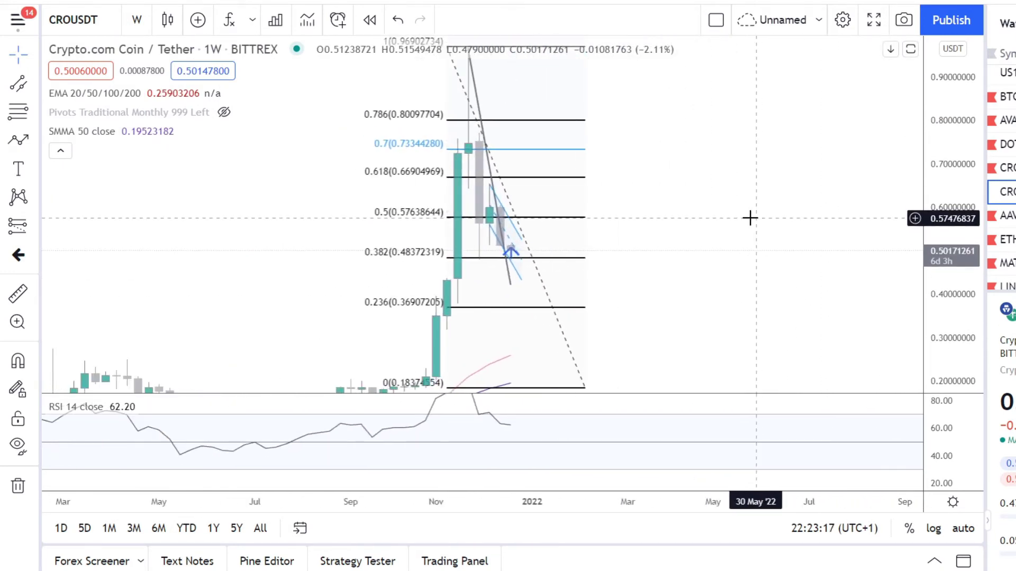
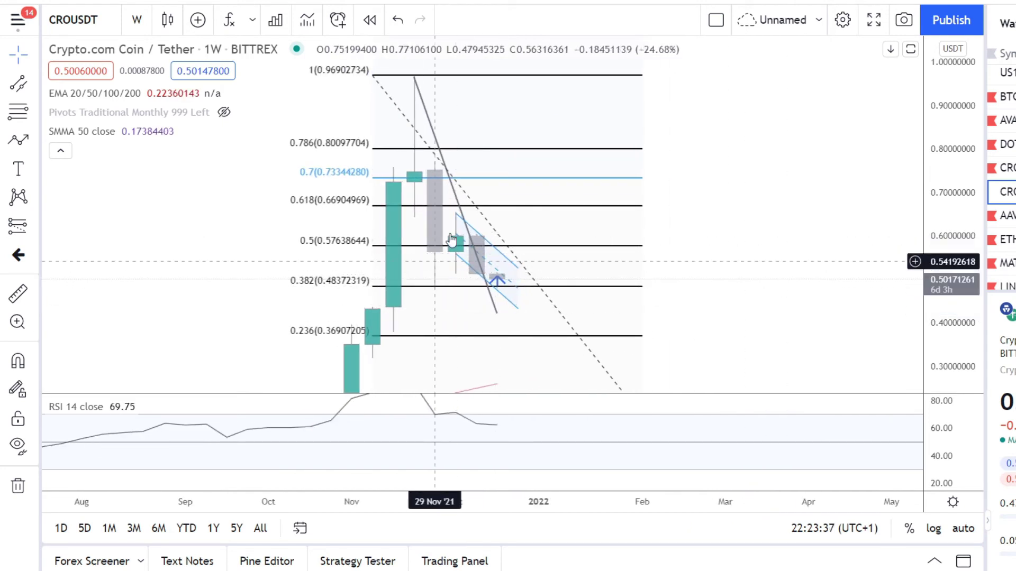
- Examine the weekly December candles within the descending channel against the Fibonacci levels from 1 down to 0 and the moving averages
click(465, 265)
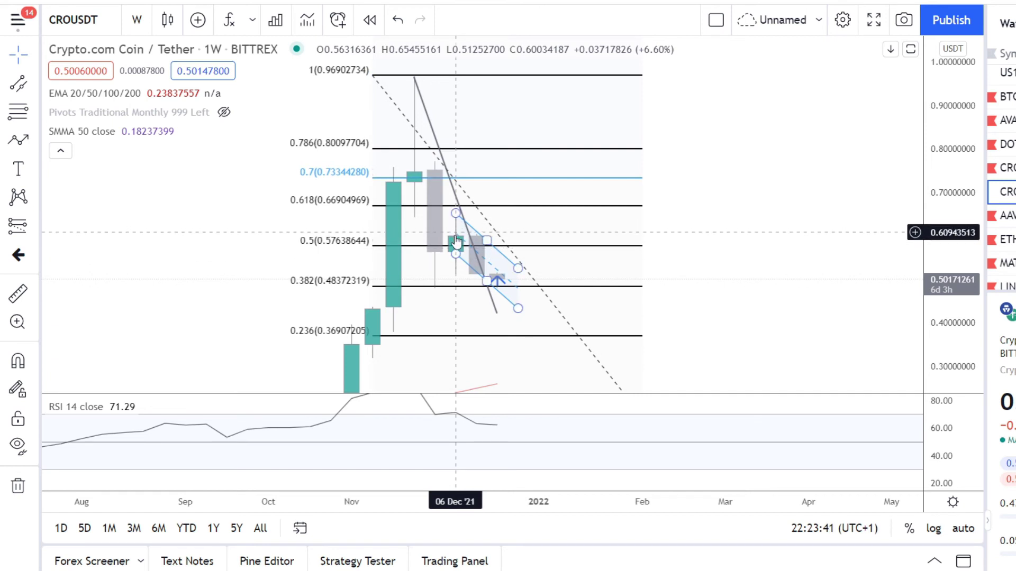
click(479, 246)
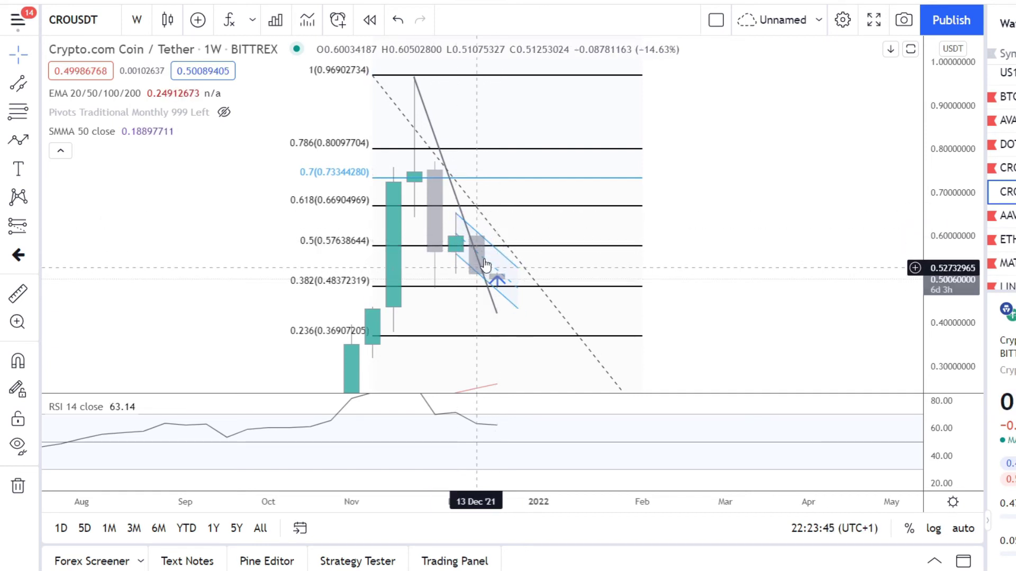
drag(707, 275, 777, 249)
scroll(770, 255, up, 2)
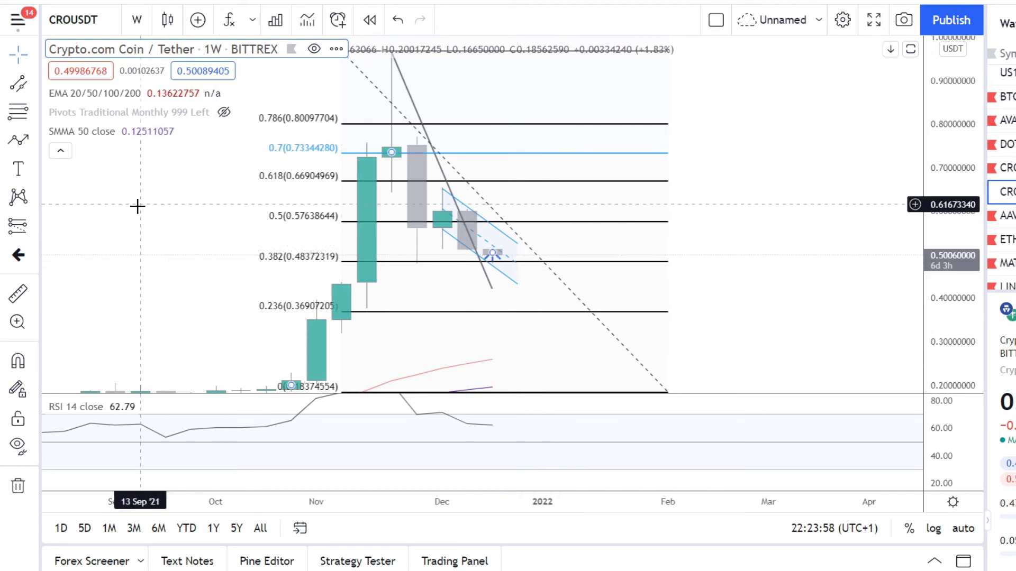
drag(137, 211, 253, 186)
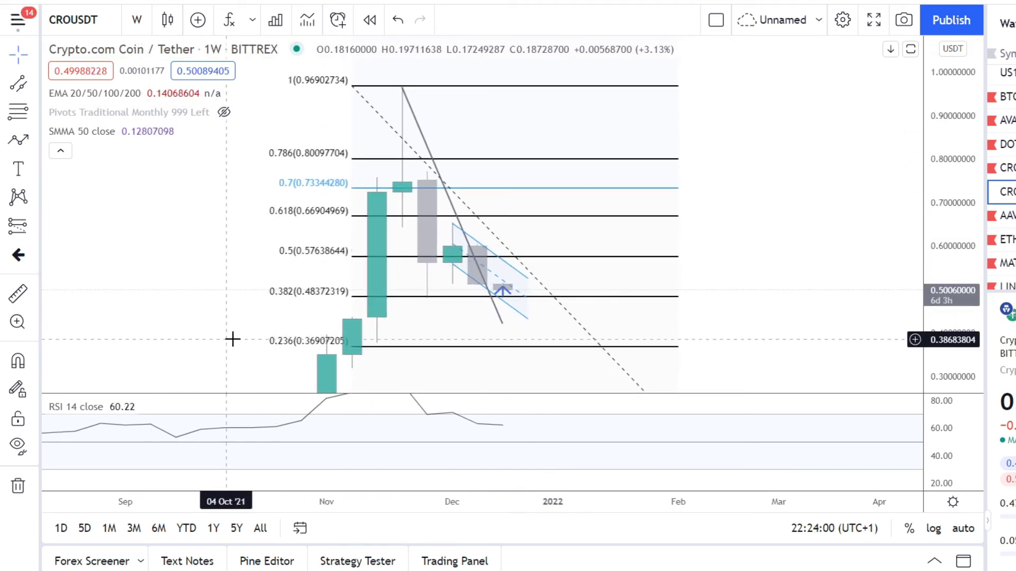
drag(224, 229, 217, 193)
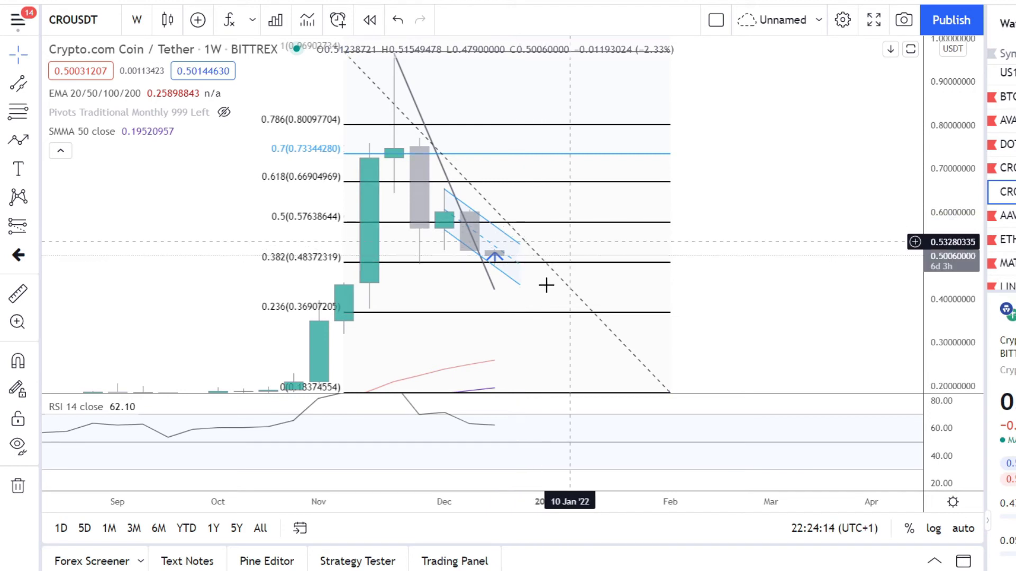
scroll(550, 272, down, 1)
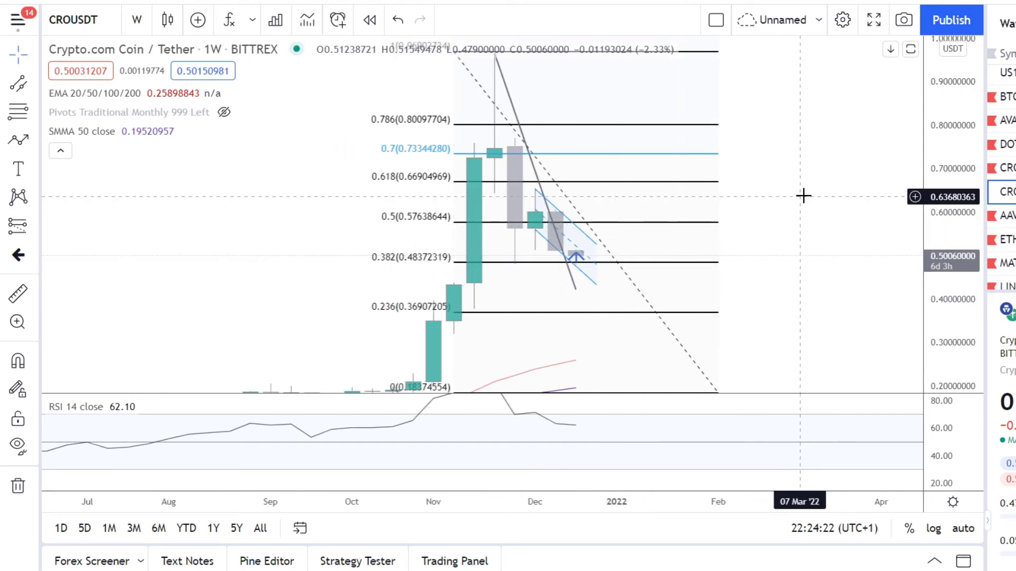
drag(778, 280, 780, 270)
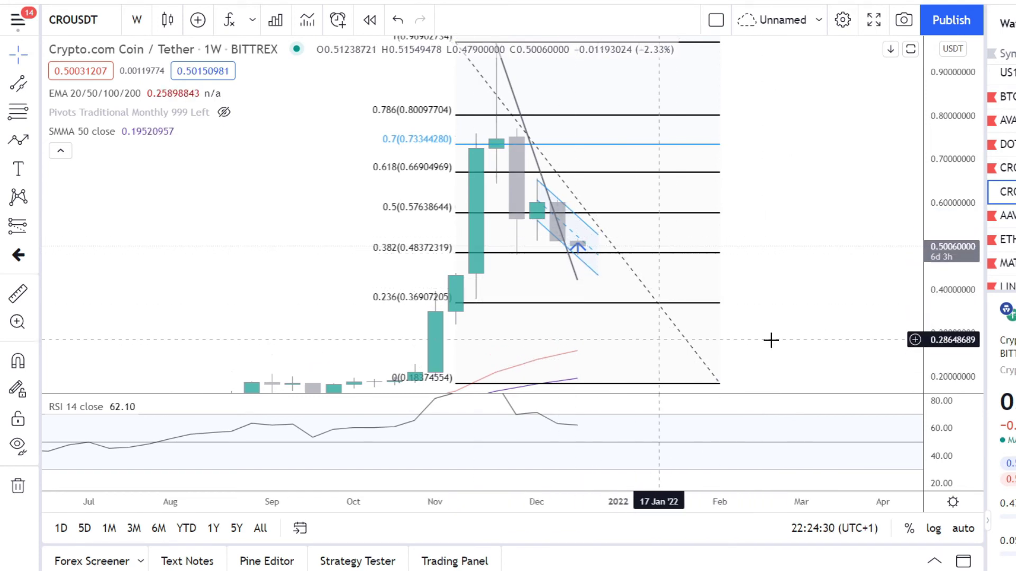
drag(799, 314, 805, 259)
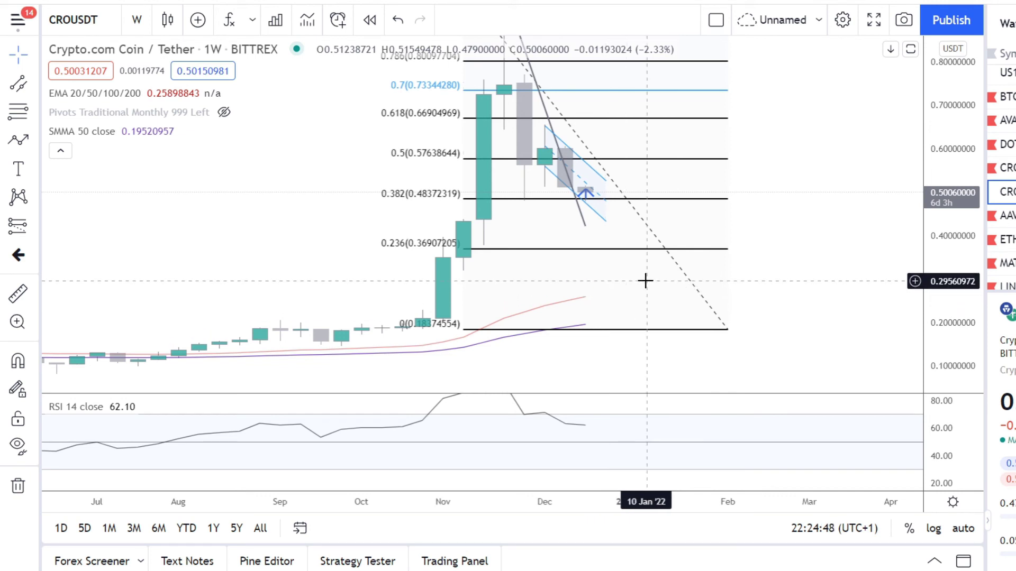
scroll(824, 243, down, 2)
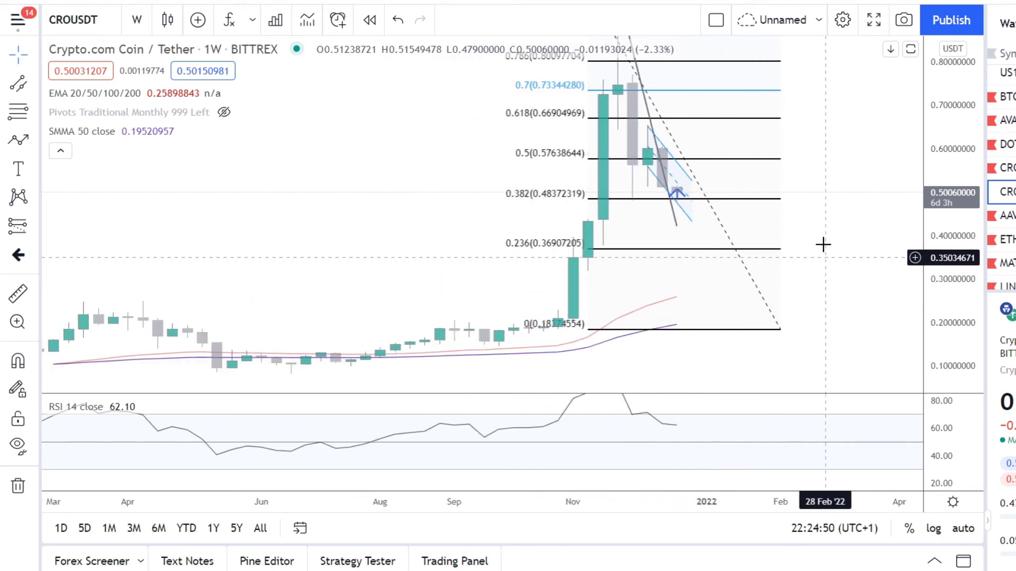
- Switch the CROUSDT chart to the 4-hour timeframe and review the sketched path where the 0.382 Fibonacci level meets the channel's lower boundary
click(136, 19)
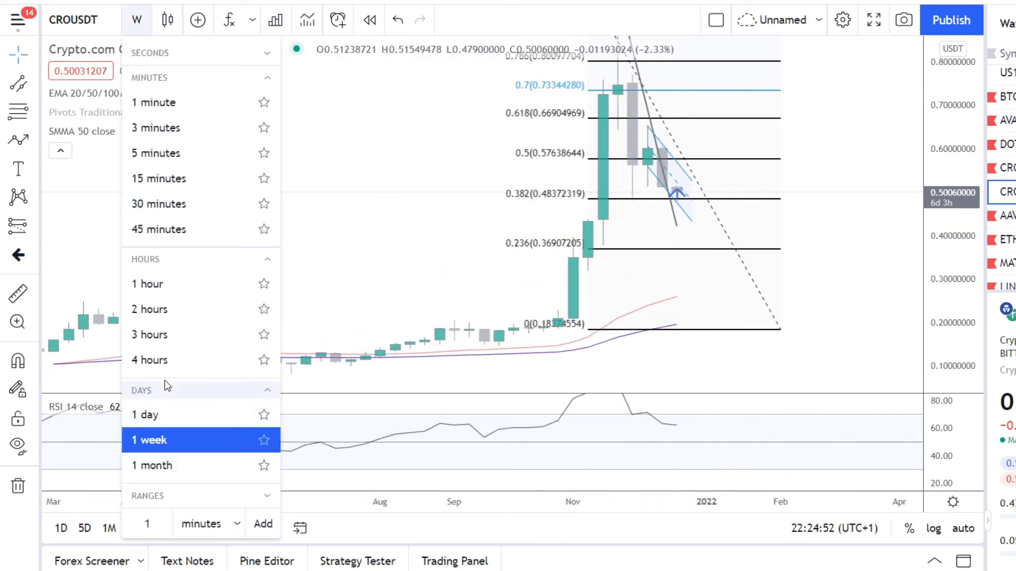
click(158, 360)
scroll(683, 249, down, 3)
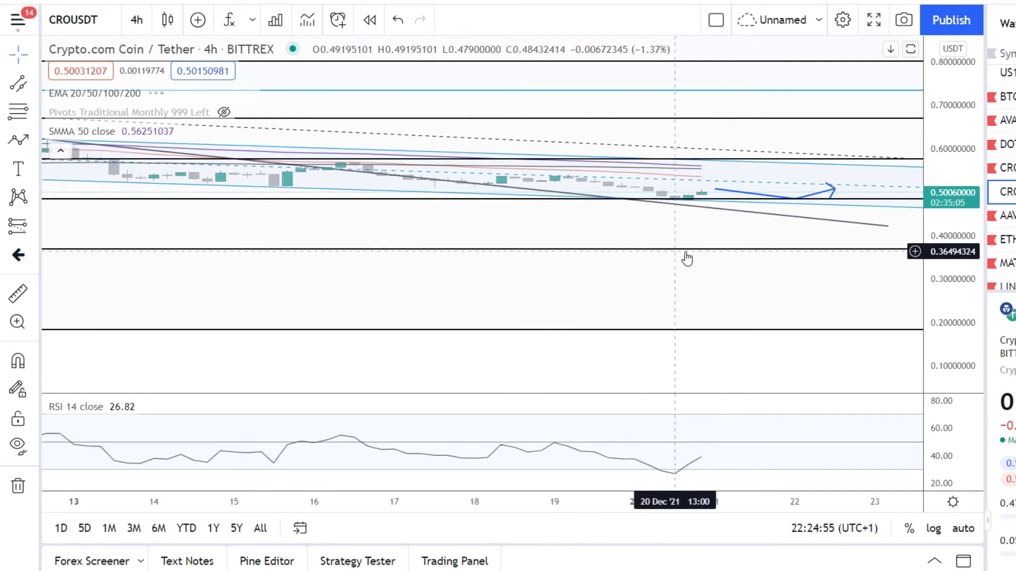
drag(900, 275, 503, 363)
scroll(544, 344, up, 1)
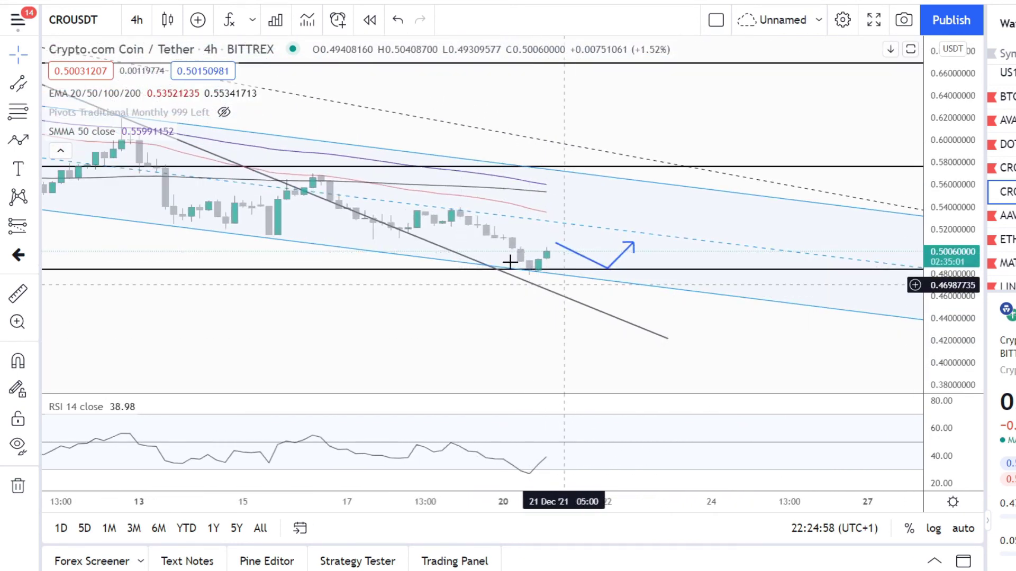
scroll(556, 275, down, 4)
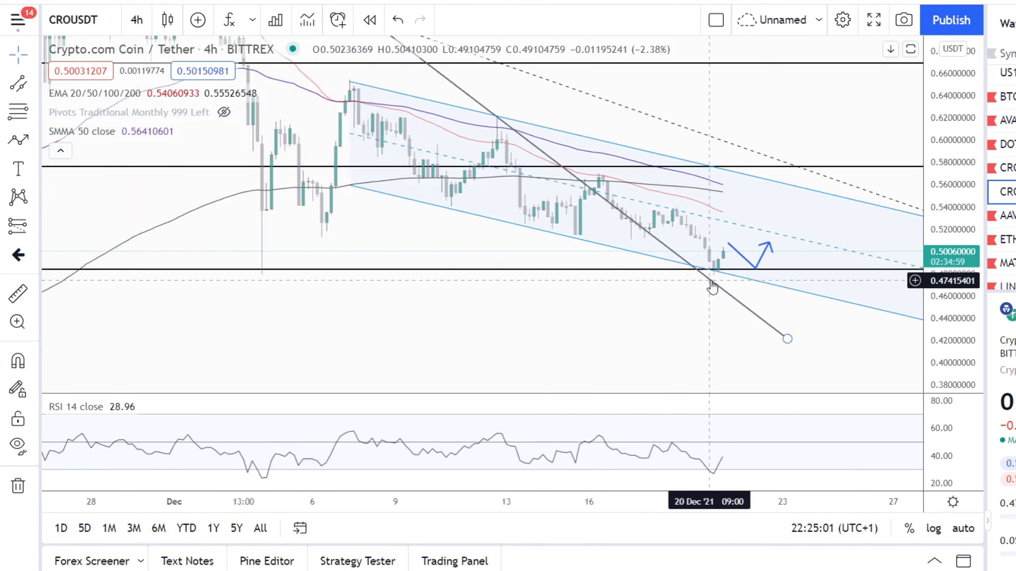
scroll(686, 284, up, 2)
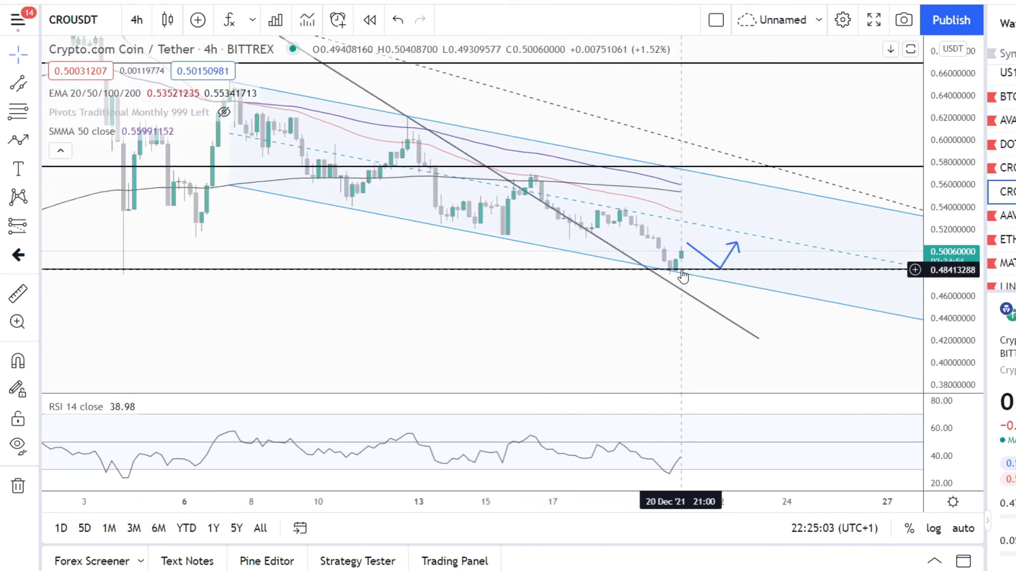
scroll(691, 269, up, 1)
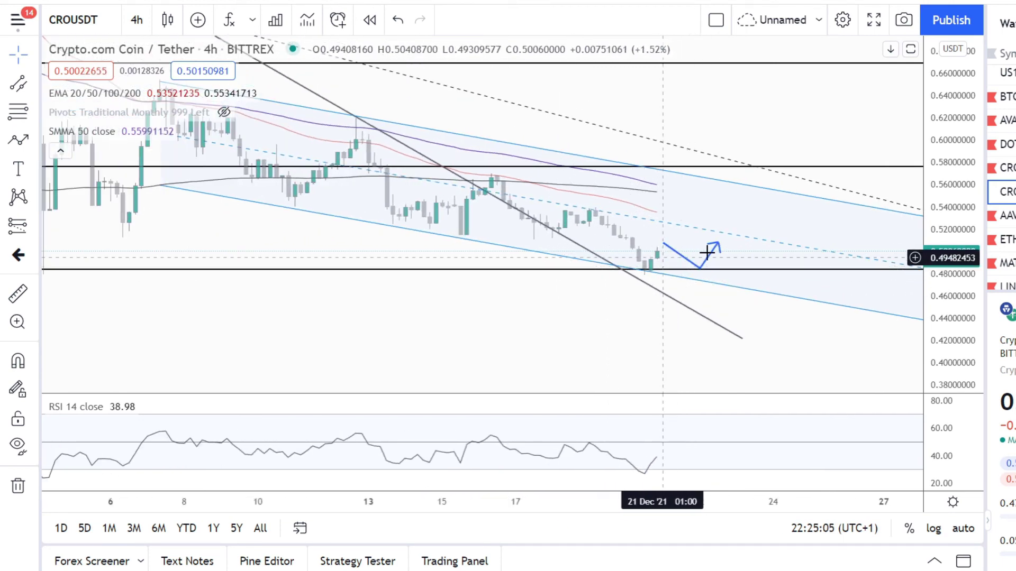
- Compare the descending channel and sketched path with the November rally and the wider Fibonacci retracement levels on the 4-hour chart
drag(937, 333, 939, 295)
scroll(571, 281, down, 4)
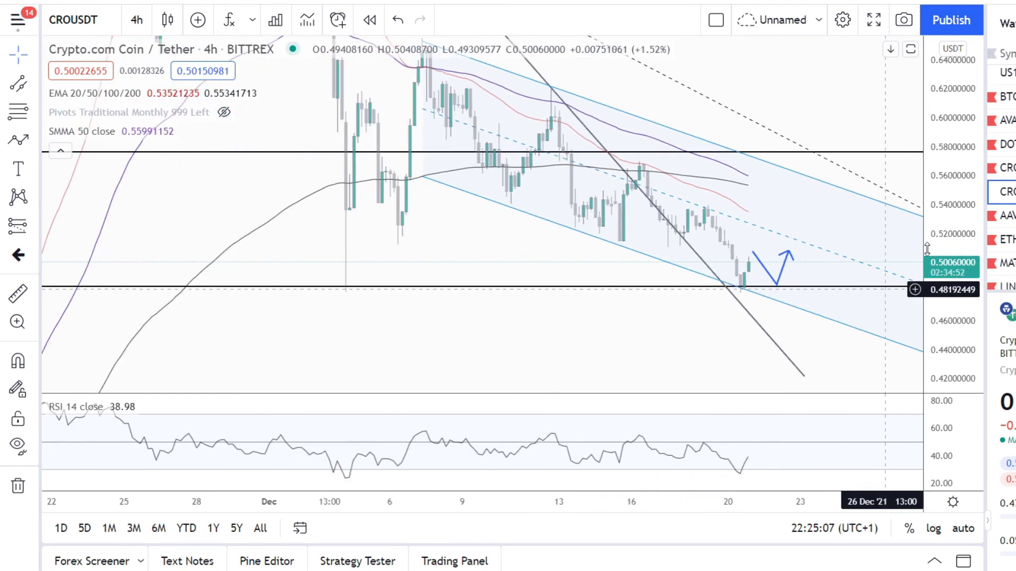
drag(927, 249, 553, 329)
scroll(741, 303, down, 4)
scroll(633, 304, up, 3)
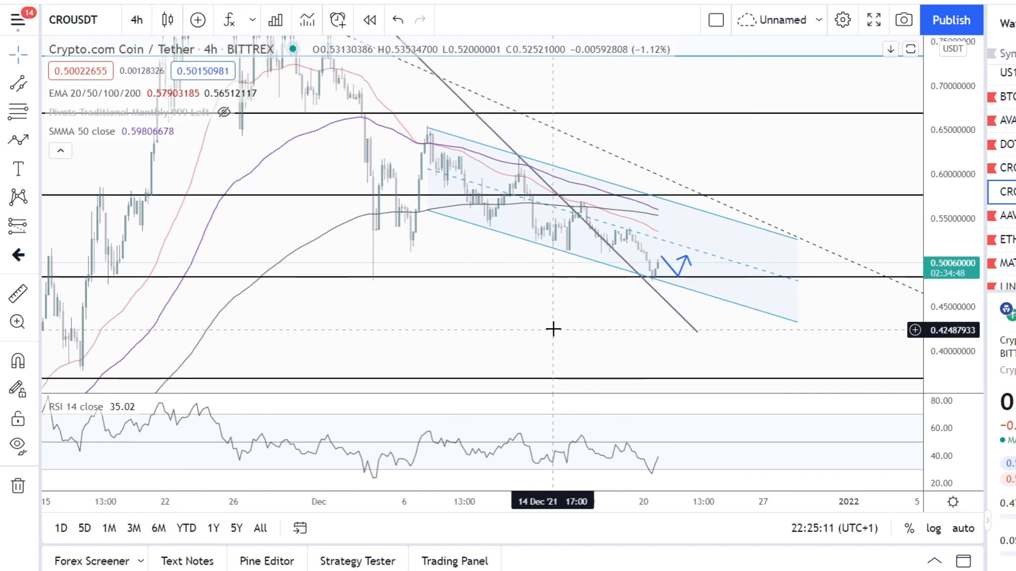
scroll(682, 297, down, 3)
drag(944, 186, 922, 306)
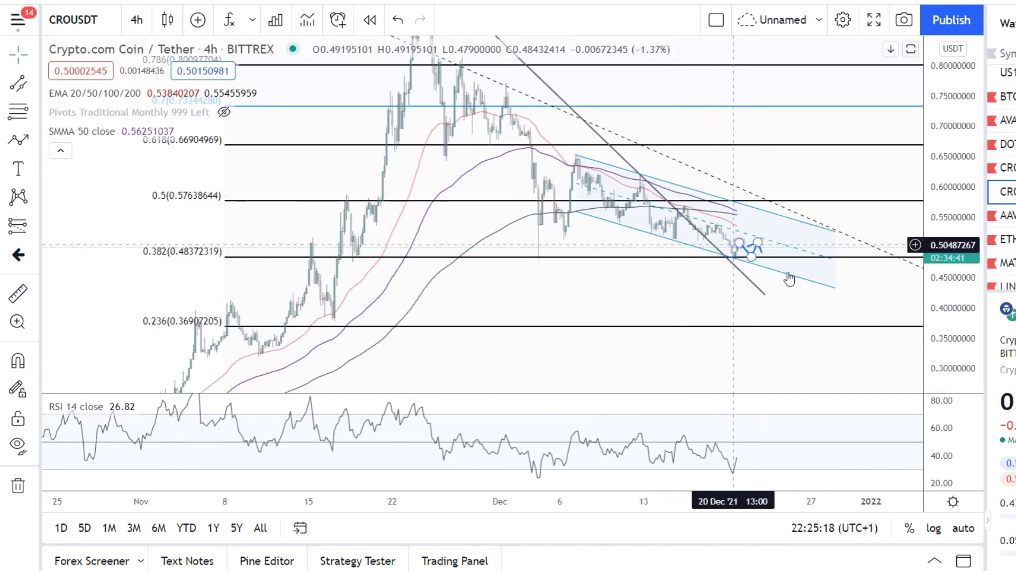
click(747, 276)
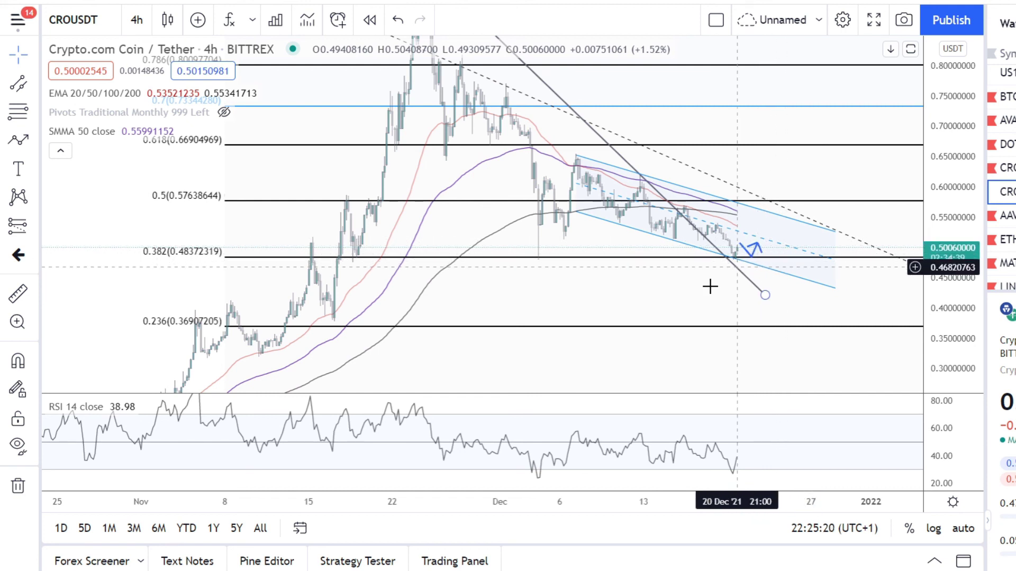
click(710, 286)
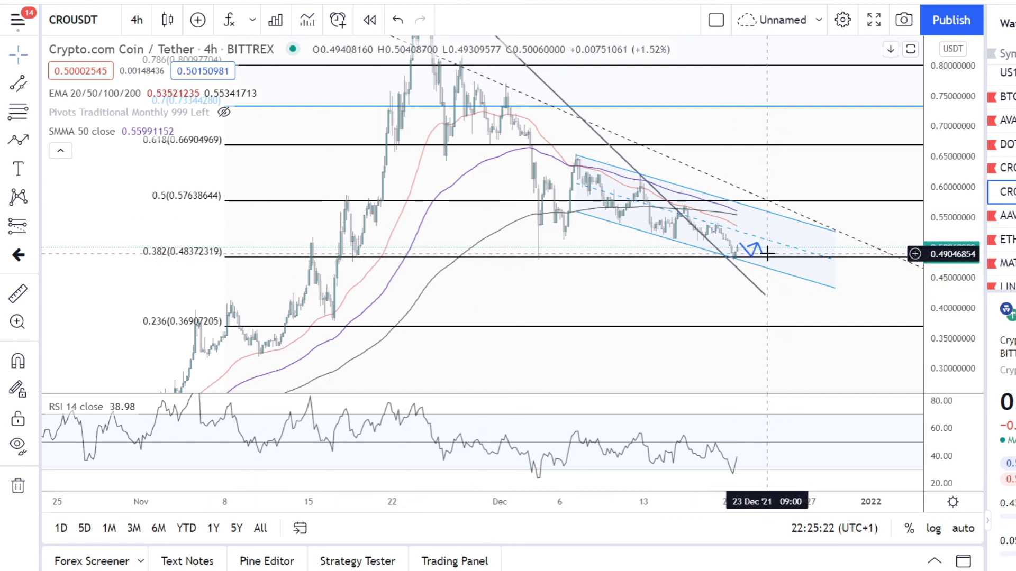